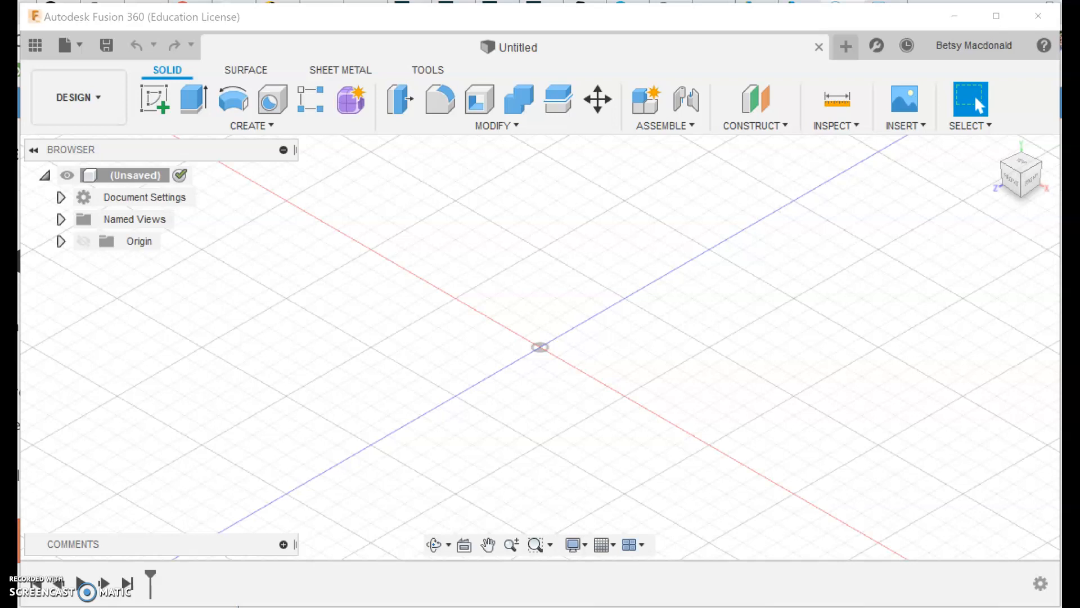
Create a 50 × 50 × 50 mm box as a new body on the ground plane, with one corner at the origin
left_click(247, 127)
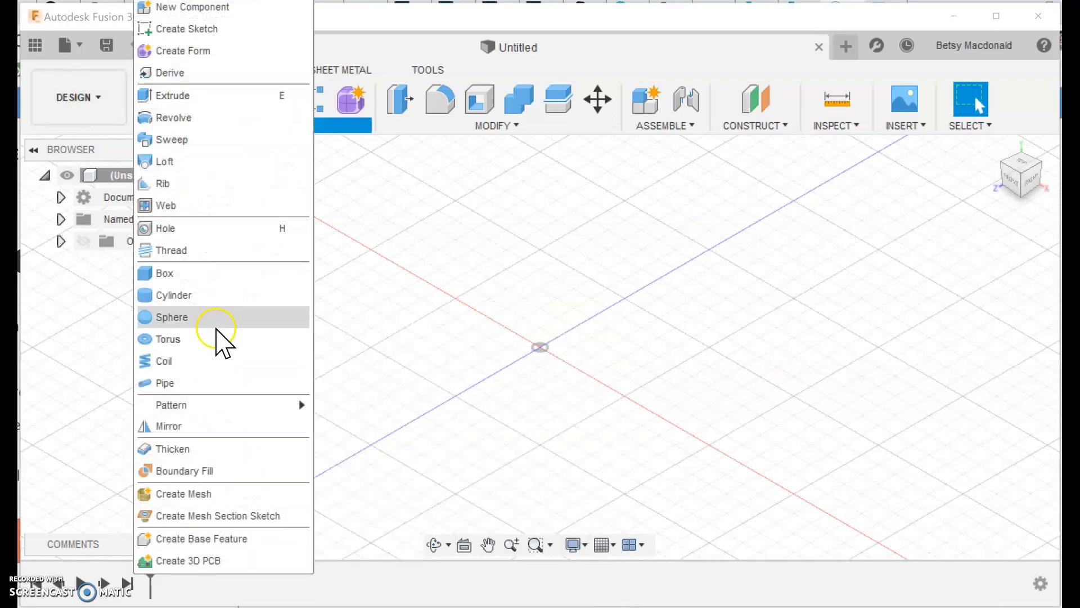
left_click(194, 273)
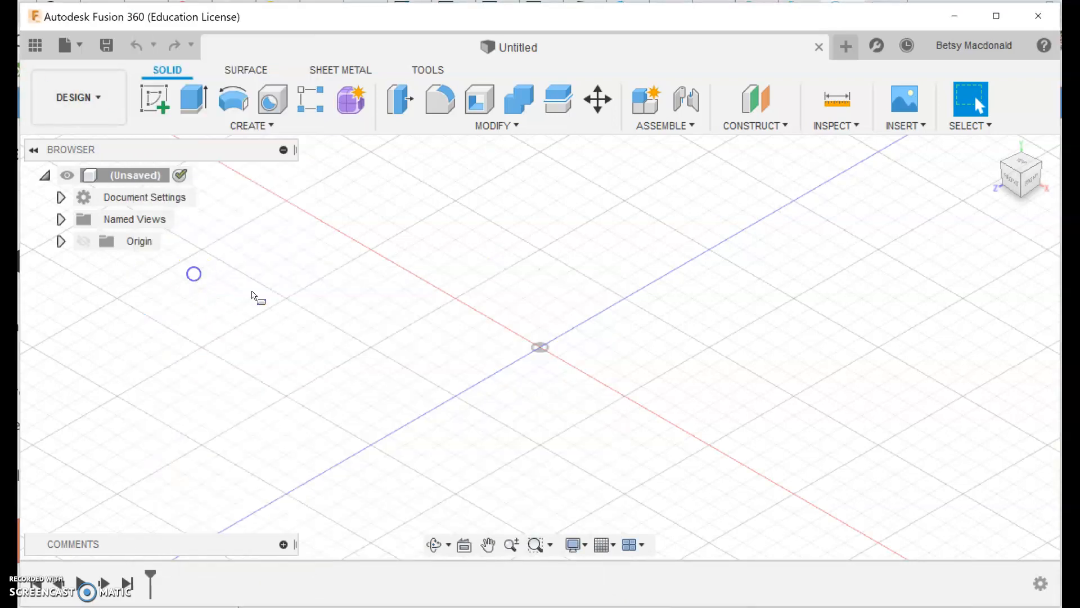
left_click(535, 384)
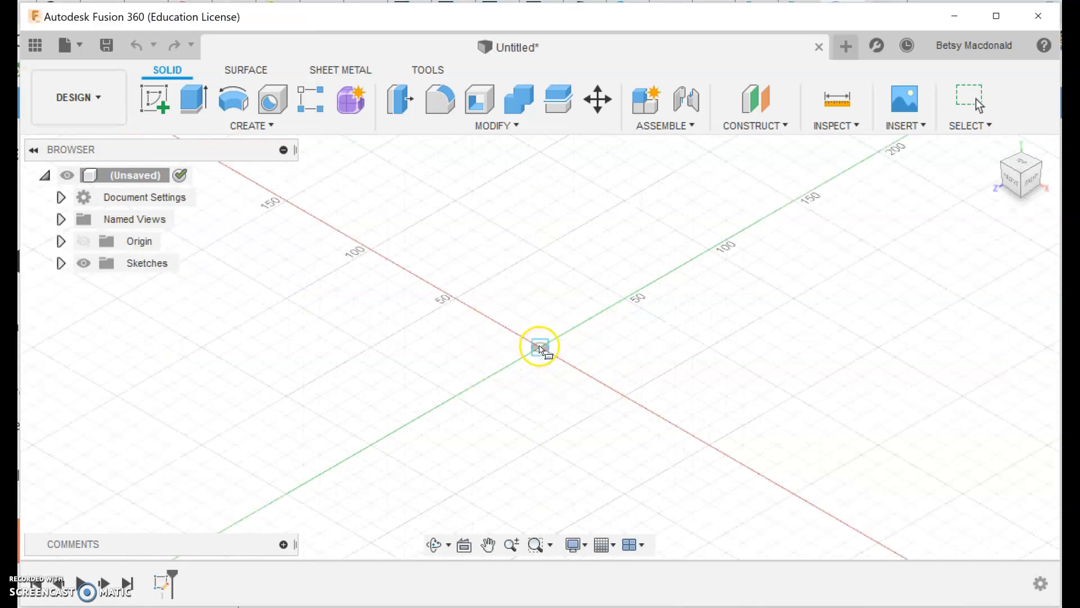
left_click(540, 347)
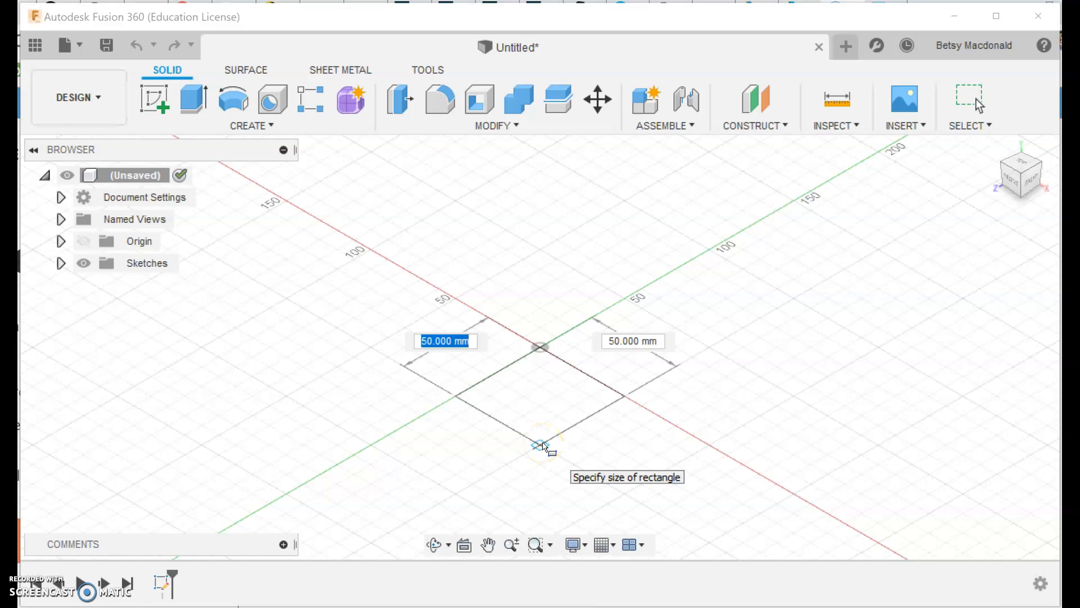
left_click(543, 445)
left_click_drag(538, 359, 540, 281)
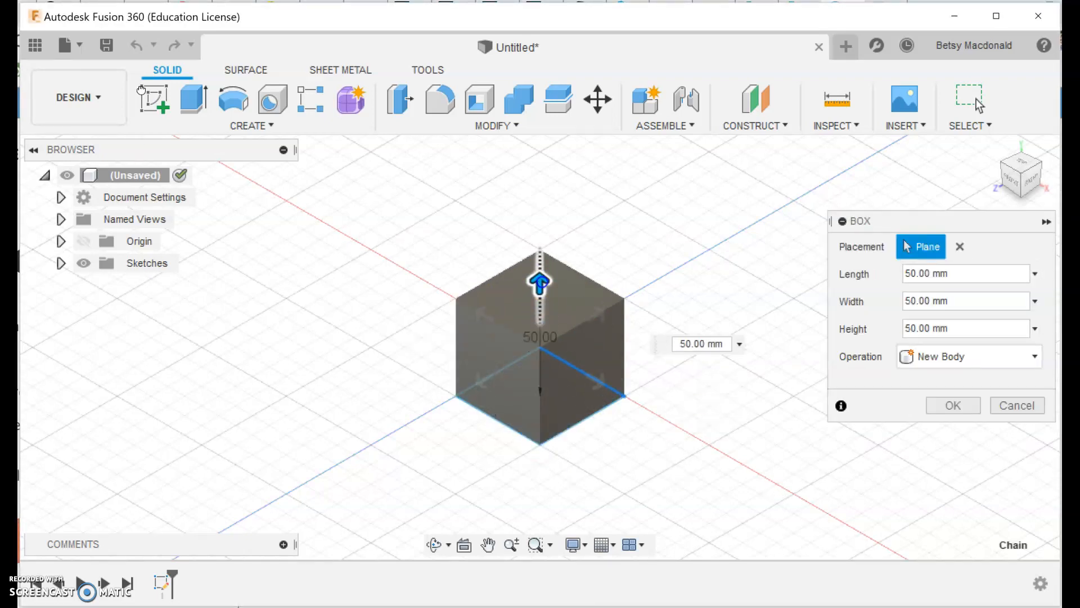
left_click(958, 407)
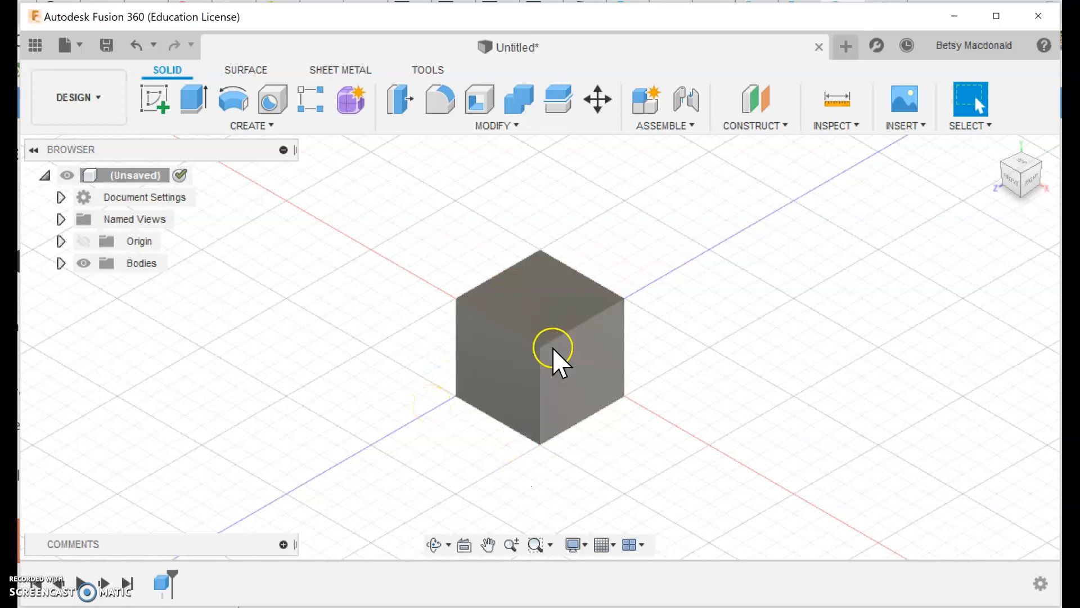
scroll(555, 348, "up", 5)
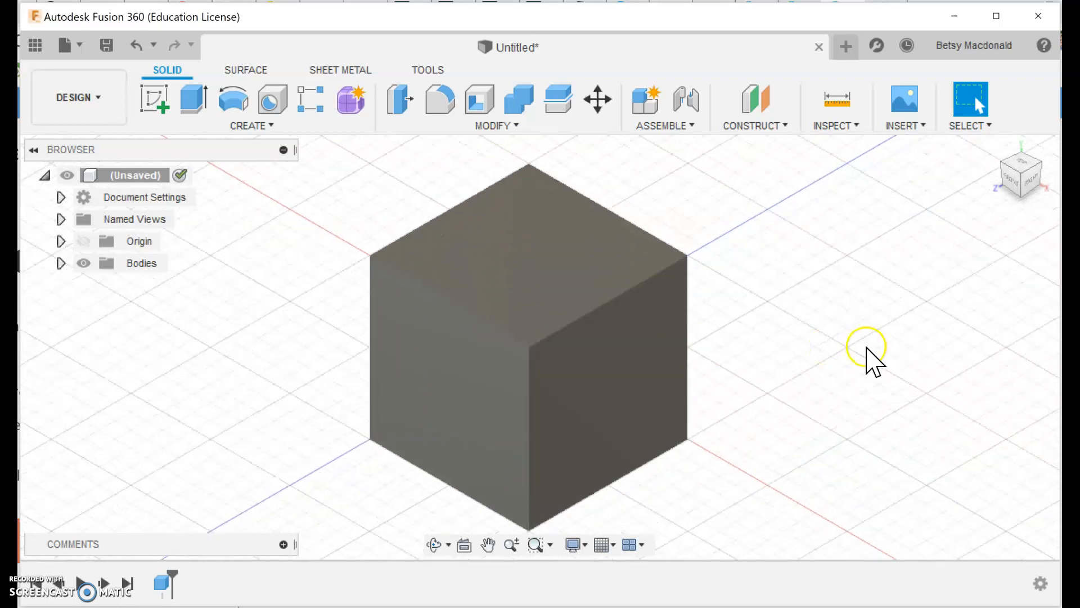
left_click(246, 126)
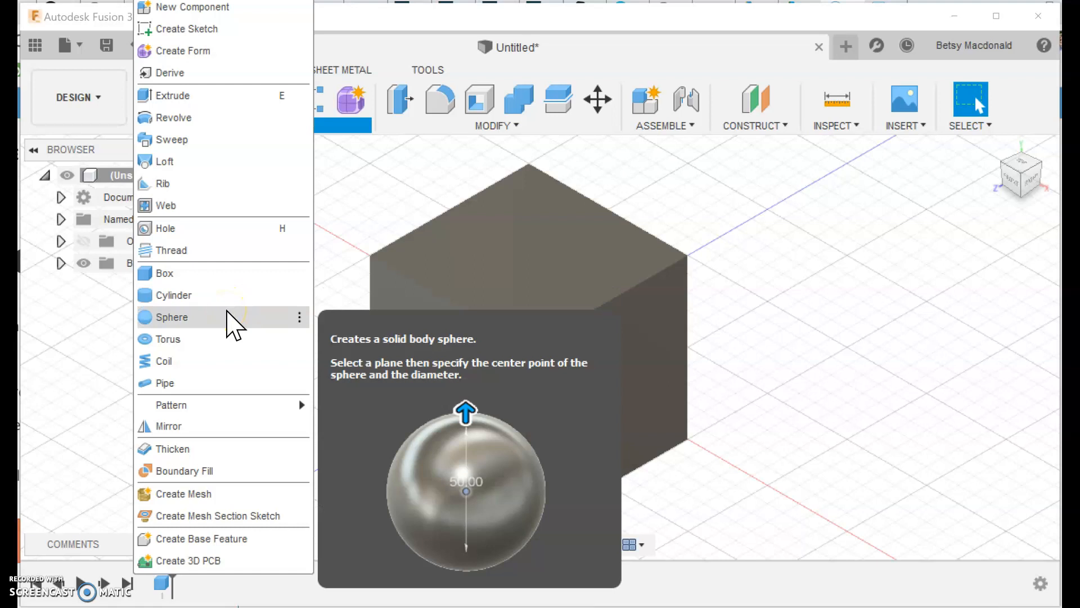
left_click(230, 317)
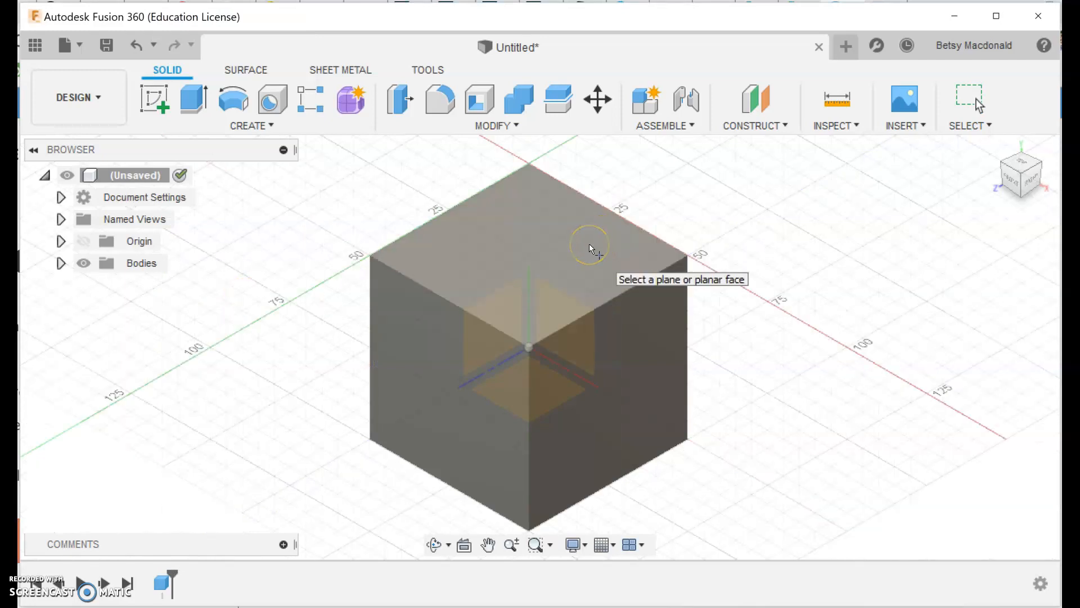
left_click(574, 247)
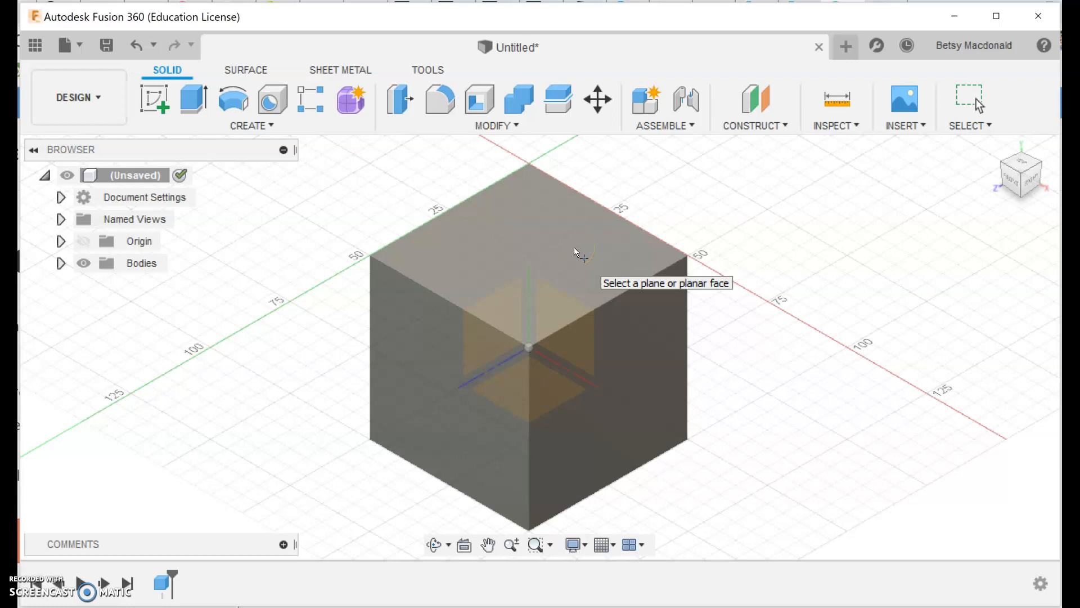
left_click(43, 283)
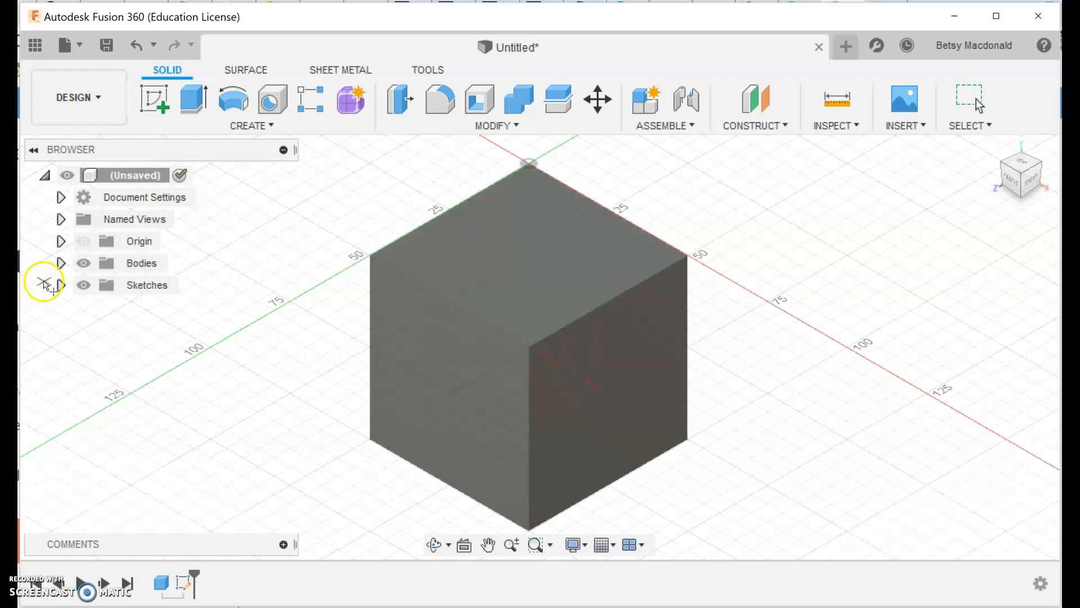
Abandon the unfinished sphere and rename the box's body as cube
left_click(60, 263)
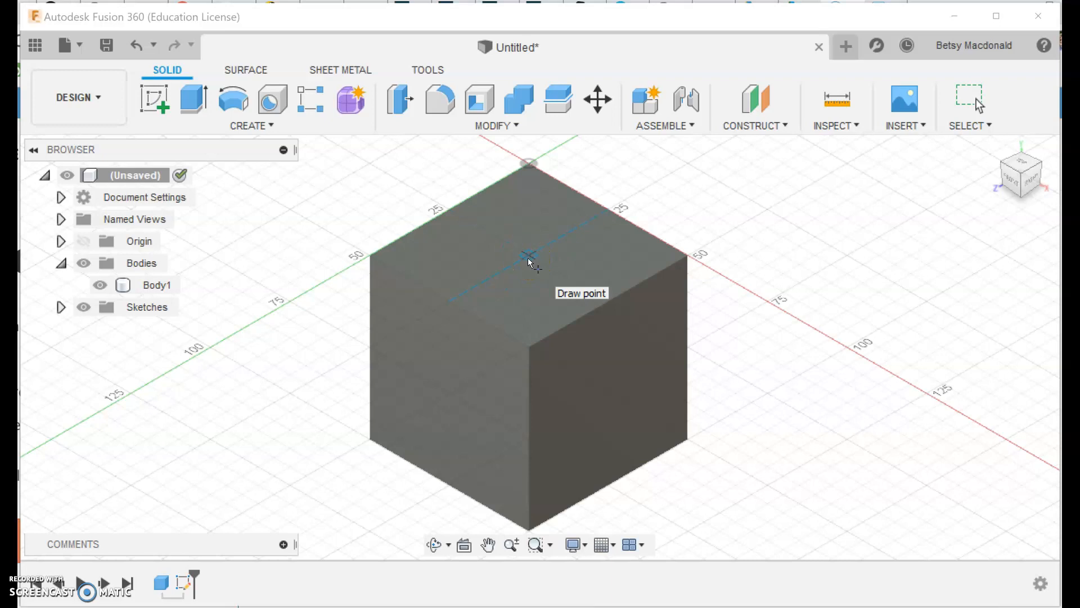
left_click(527, 258)
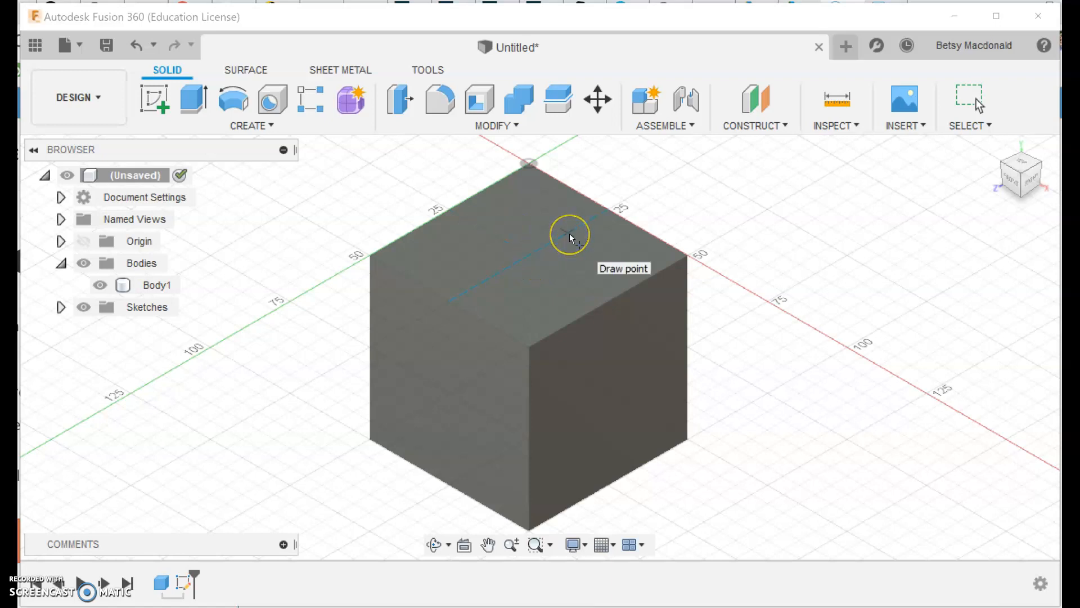
key("ctrl+z")
left_click(150, 288)
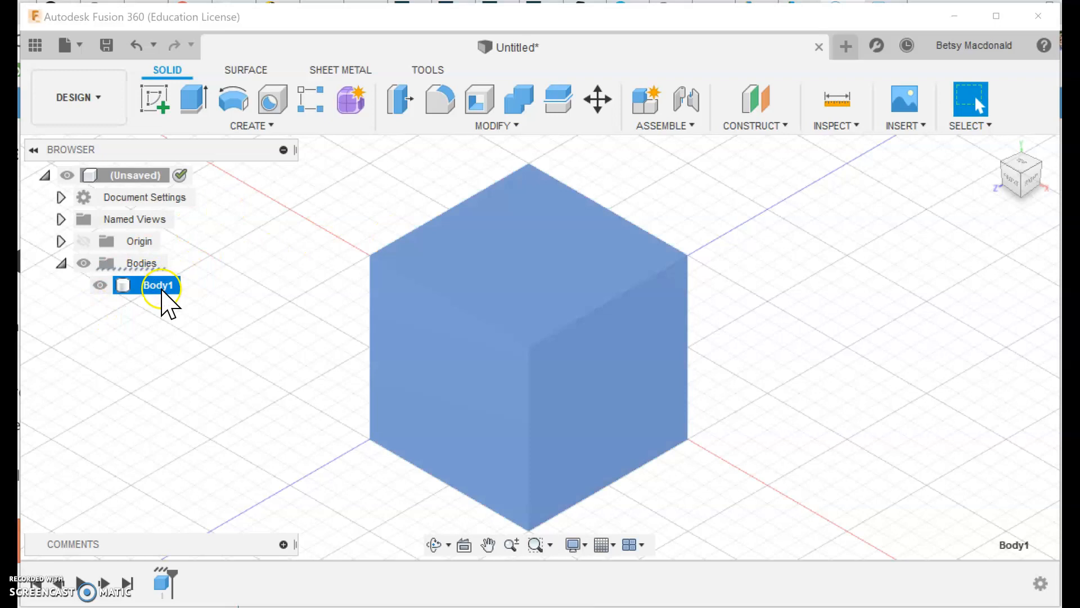
double_click(163, 286)
type("cube")
key("Return")
left_click(348, 275)
left_click(297, 225)
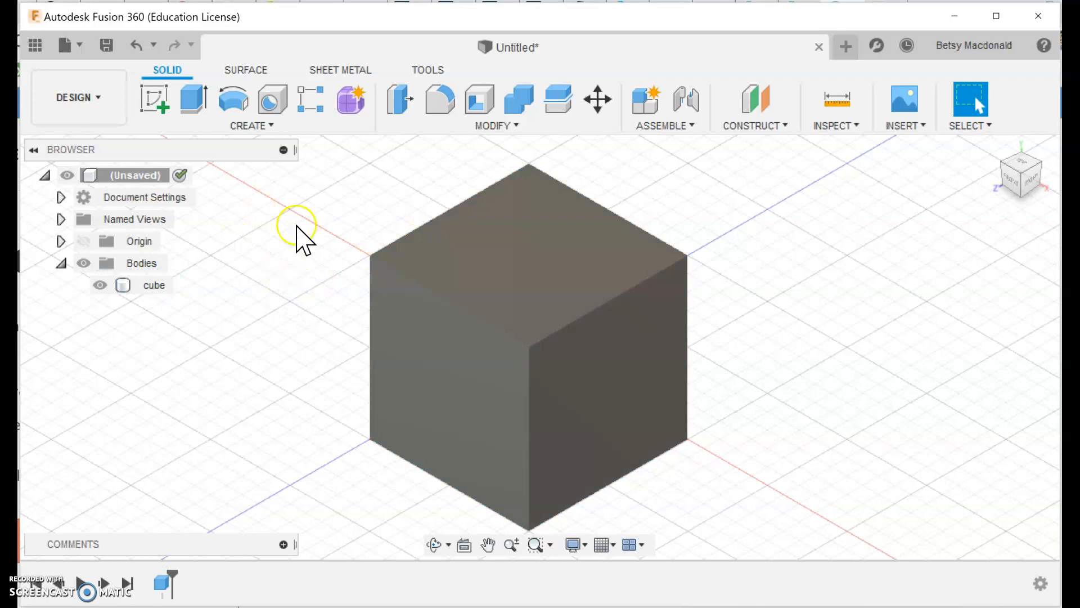
Start a sphere on the cube's top face and place its centre point in the middle of that face
left_click(262, 125)
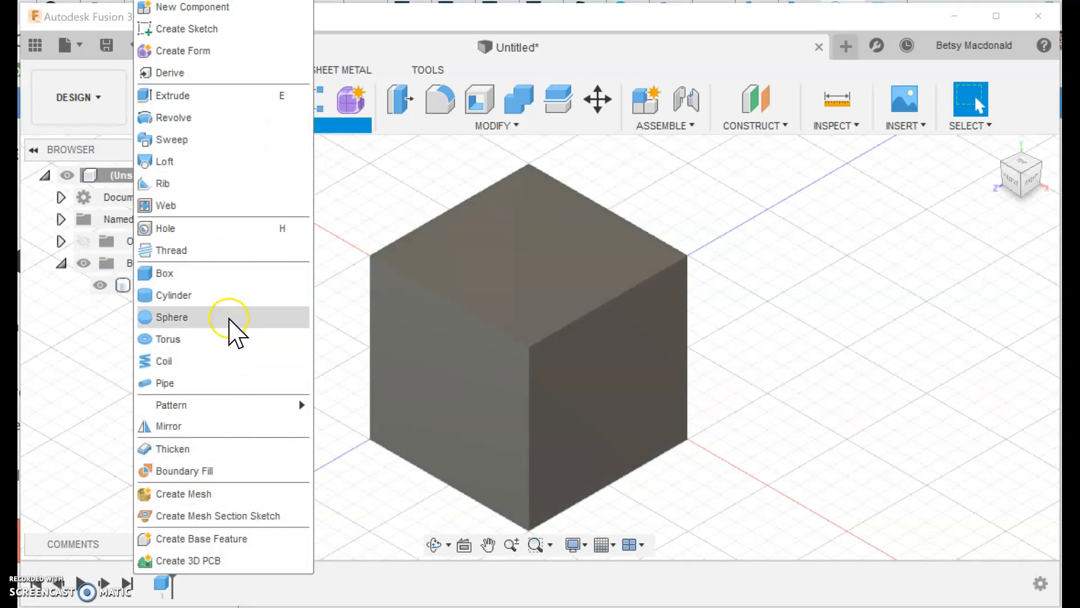
left_click(234, 321)
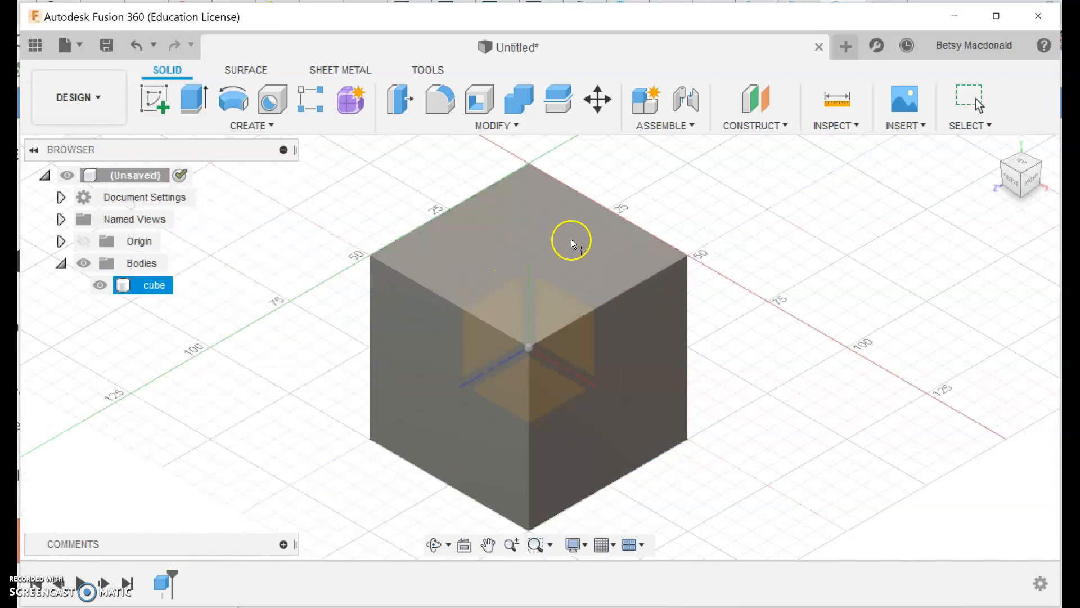
left_click(396, 392)
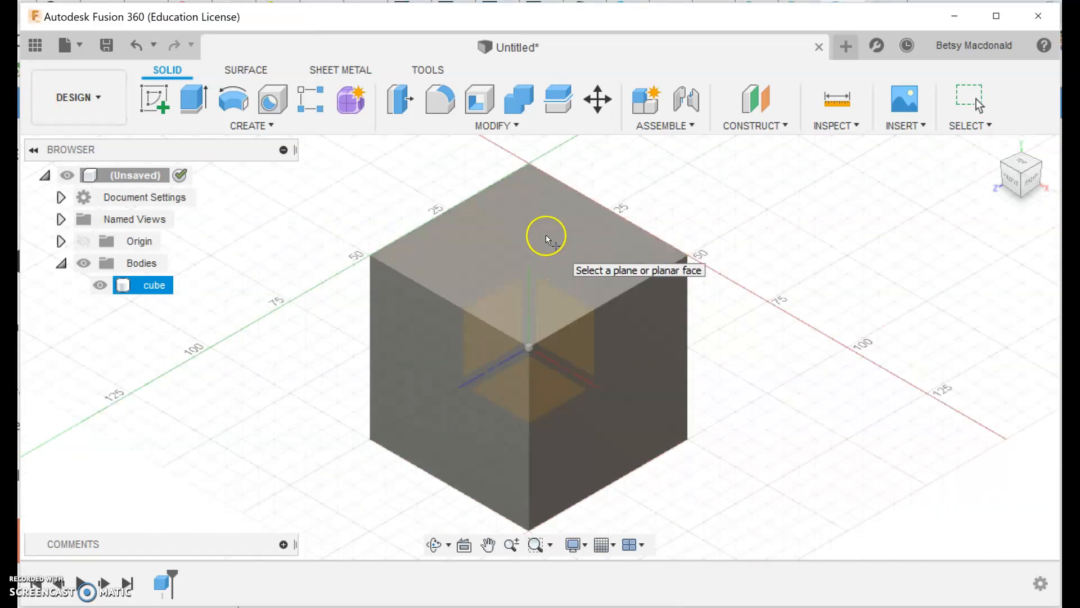
left_click(545, 235)
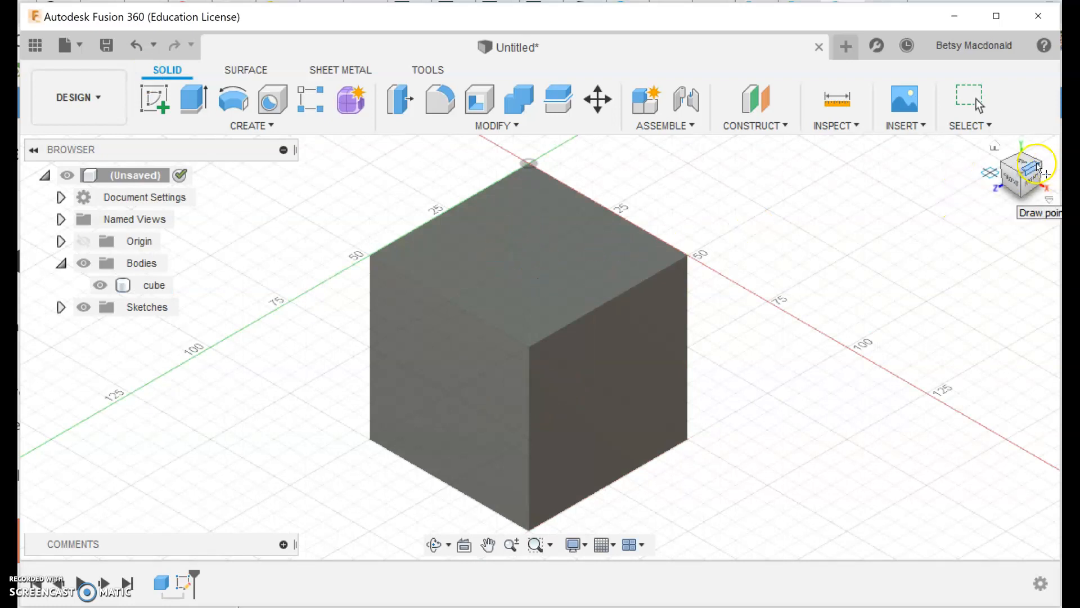
left_click(1015, 163)
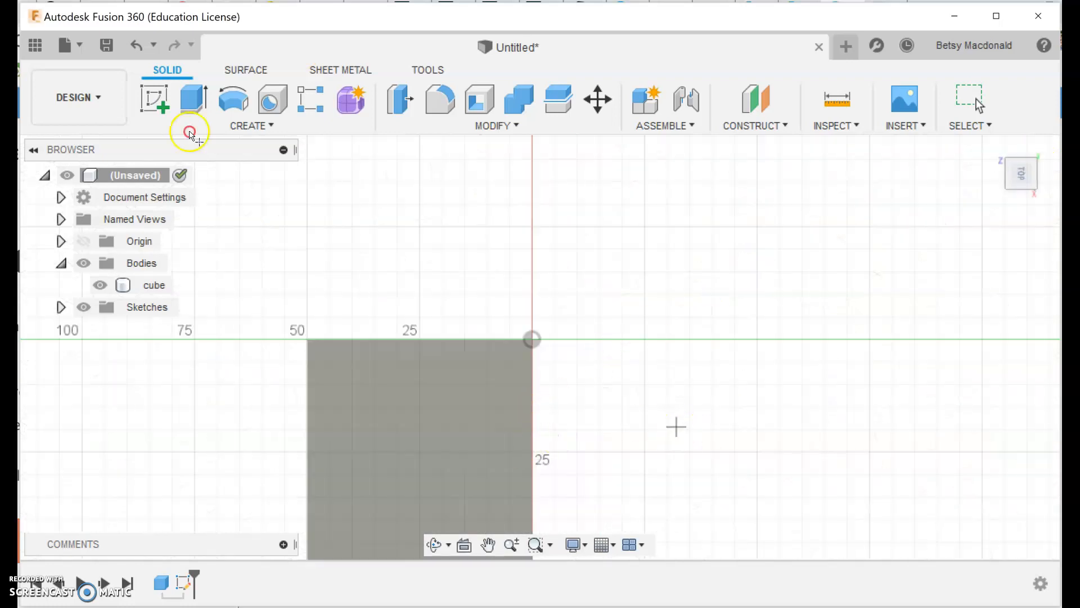
middle_click_drag(679, 427, 725, 313)
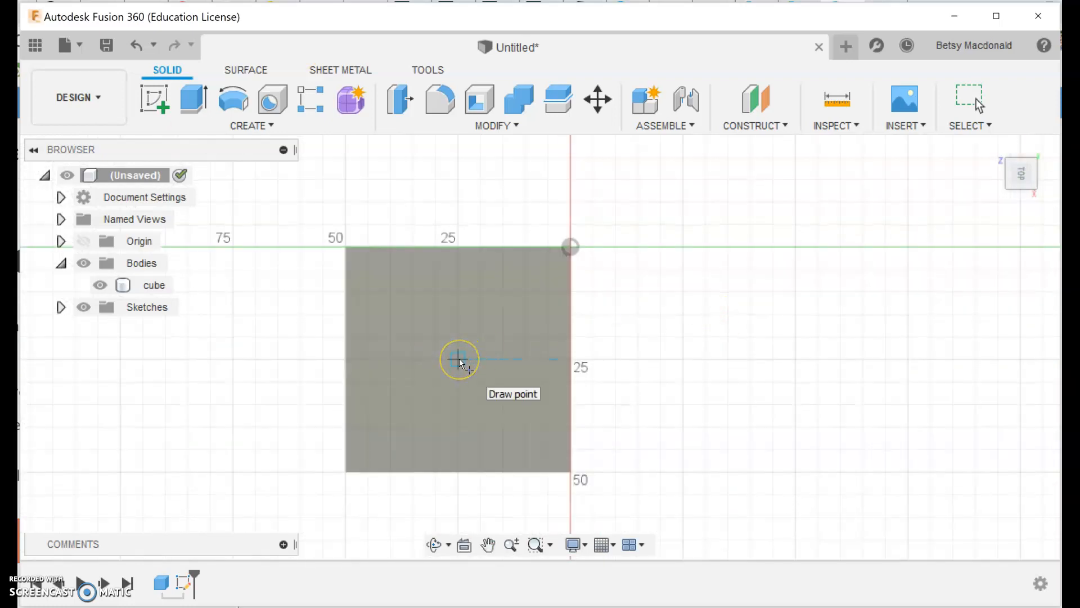
left_click(458, 360)
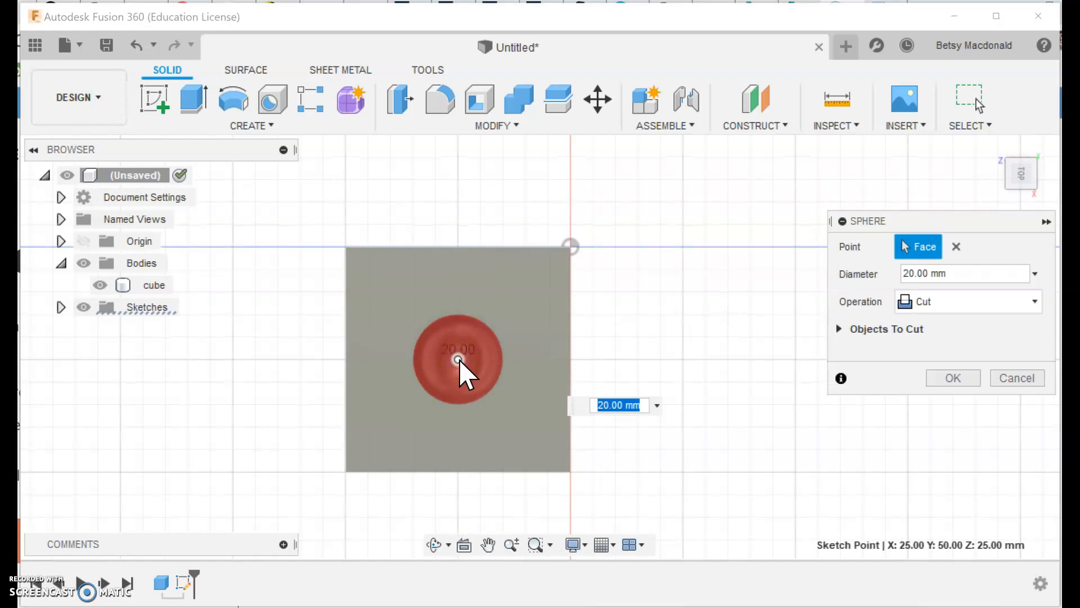
Reduce the sphere's diameter to 10 mm and cut it out of the cube's top face
left_click(994, 152)
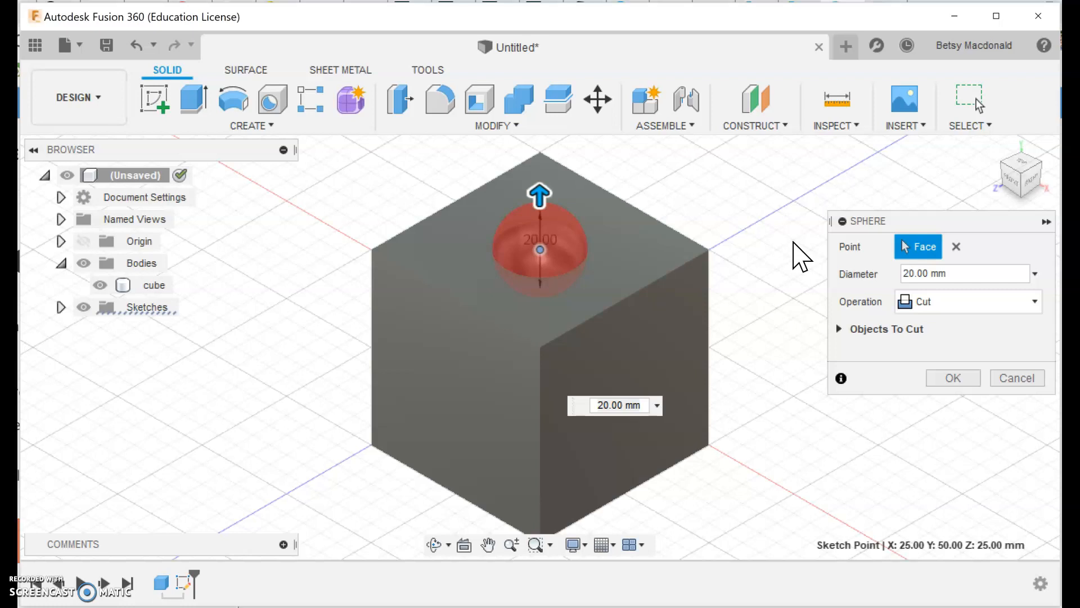
left_click(549, 231)
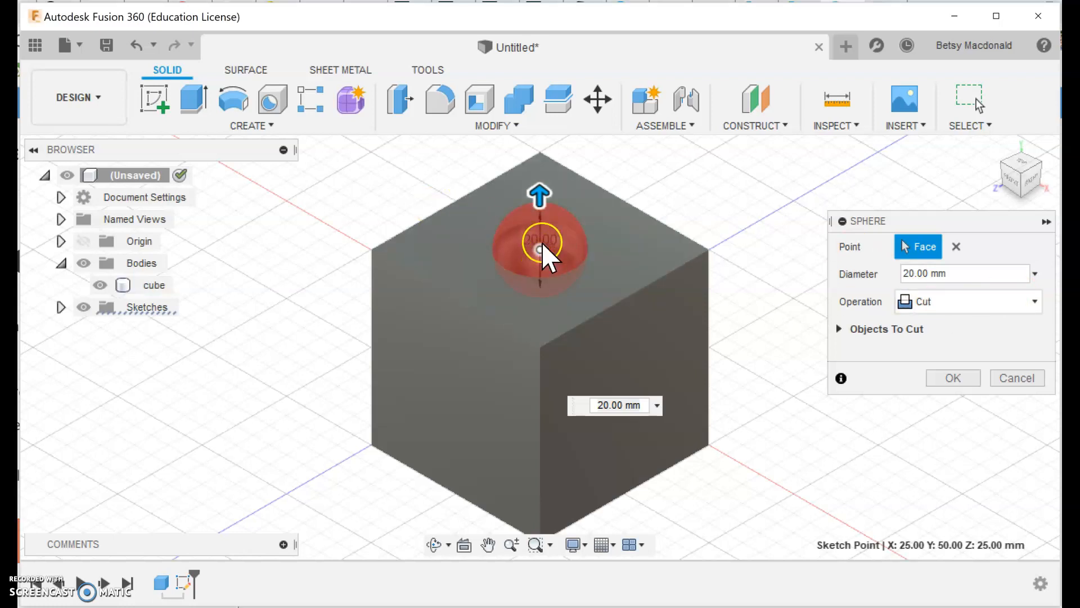
left_click_drag(540, 191, 539, 215)
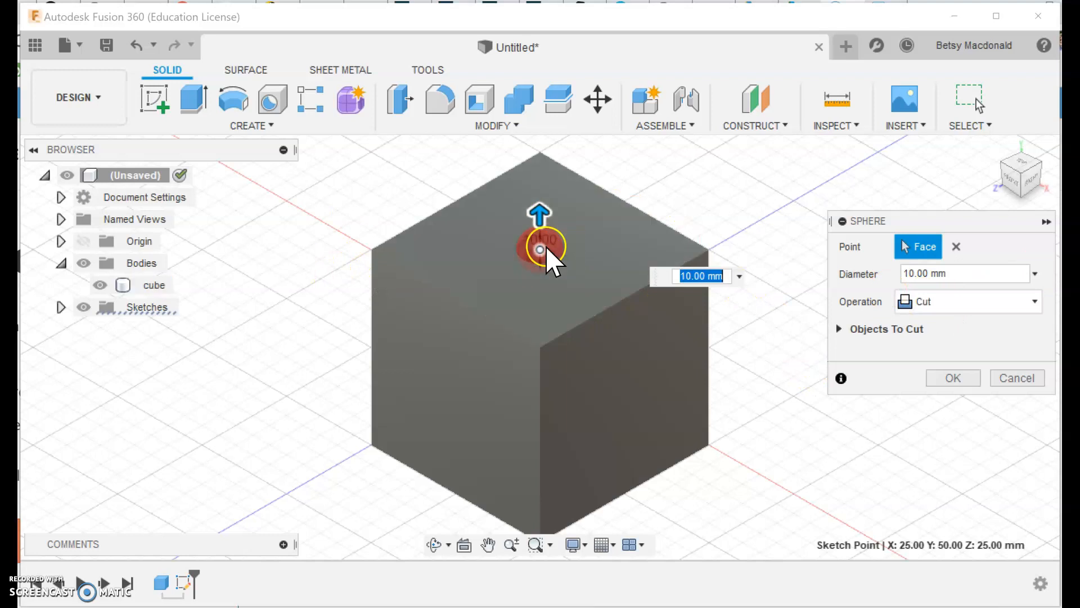
left_click(950, 377)
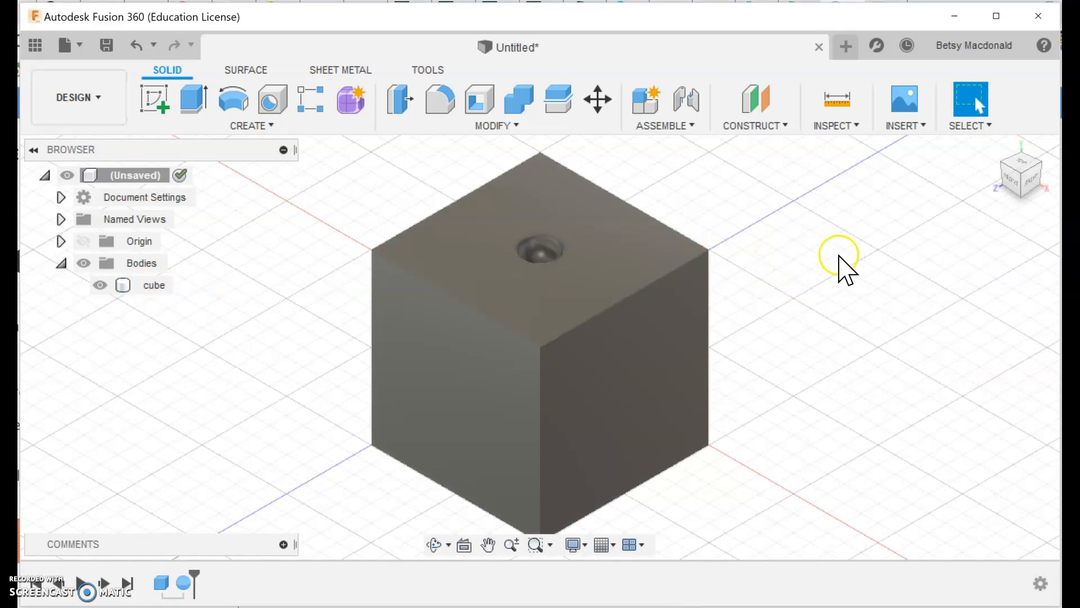
Start a sphere on the cube's bottom face, centred near the corner opposite the origin at X 40, Z 40 mm
mouse_move(1018, 162)
left_mouse_down()
mouse_move(971, 187)
mouse_move(1026, 179)
mouse_move(1016, 185)
mouse_move(1019, 159)
mouse_move(1014, 176)
mouse_move(1021, 165)
mouse_move(982, 158)
mouse_move(1017, 172)
mouse_move(1023, 120)
mouse_move(992, 49)
mouse_move(988, 69)
mouse_move(1008, 76)
left_mouse_up()
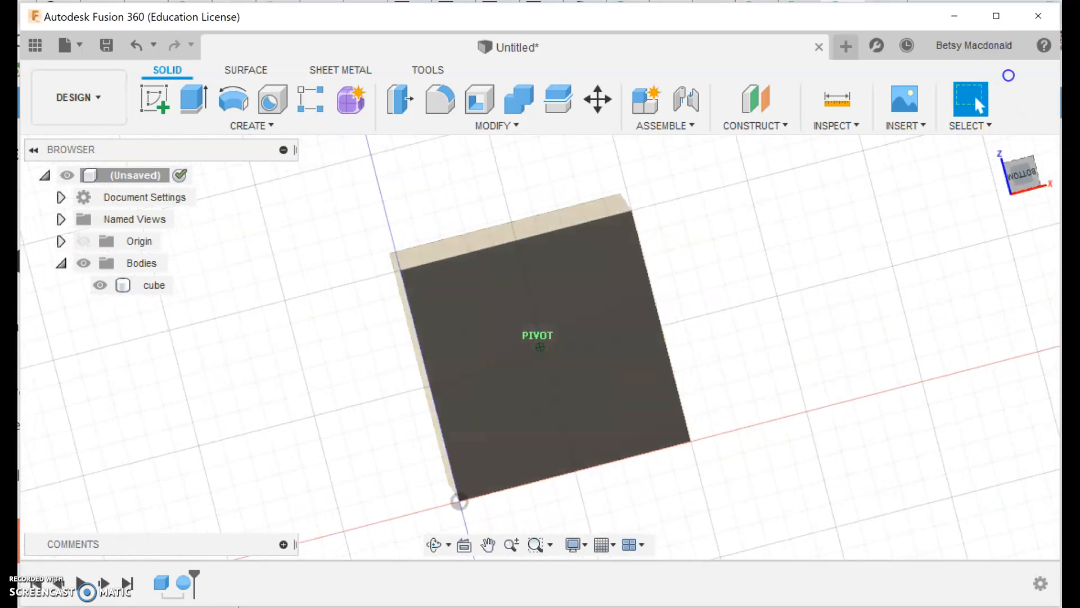
left_click(1016, 175)
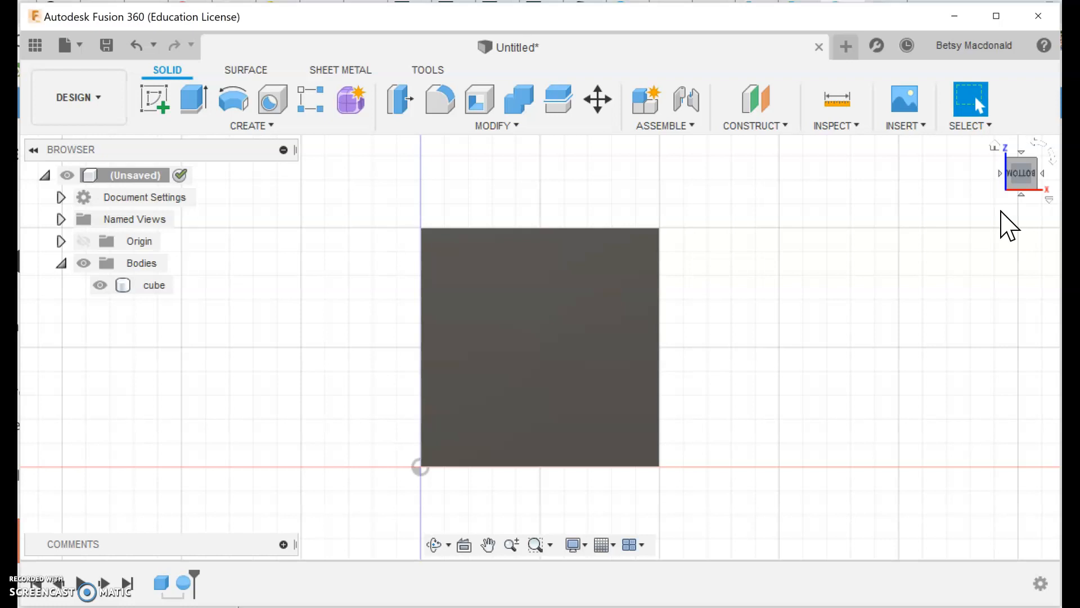
left_click(239, 126)
left_click(222, 318)
left_click(543, 311)
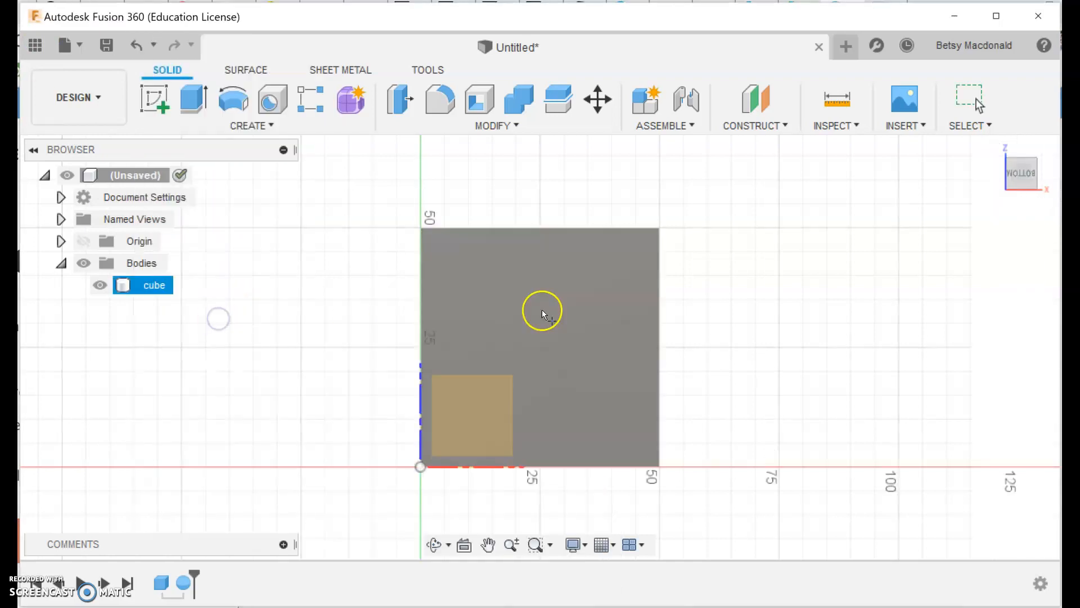
left_click(586, 308)
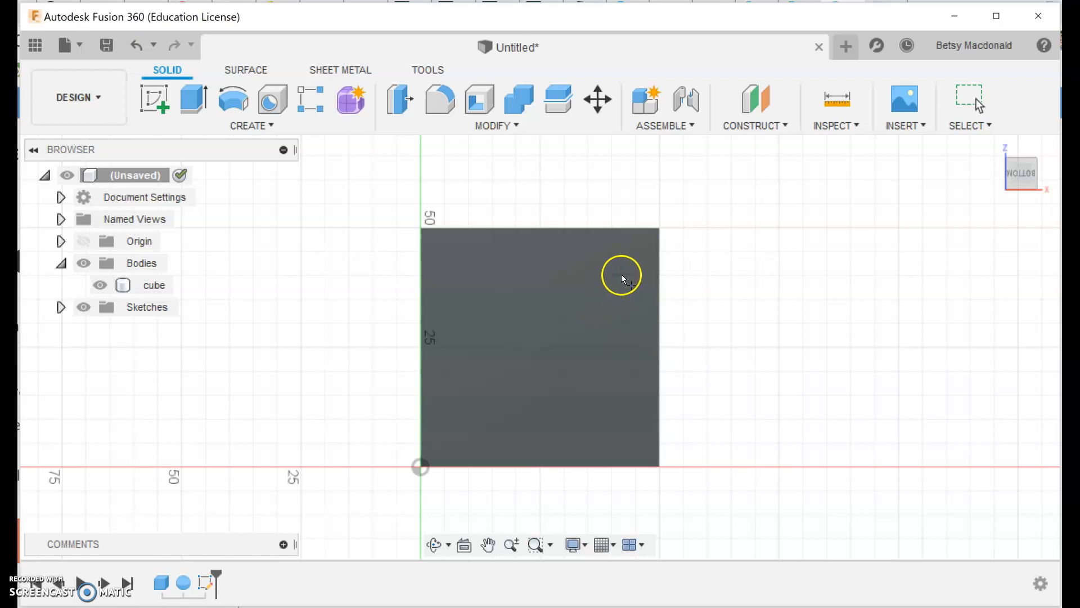
left_click(611, 275)
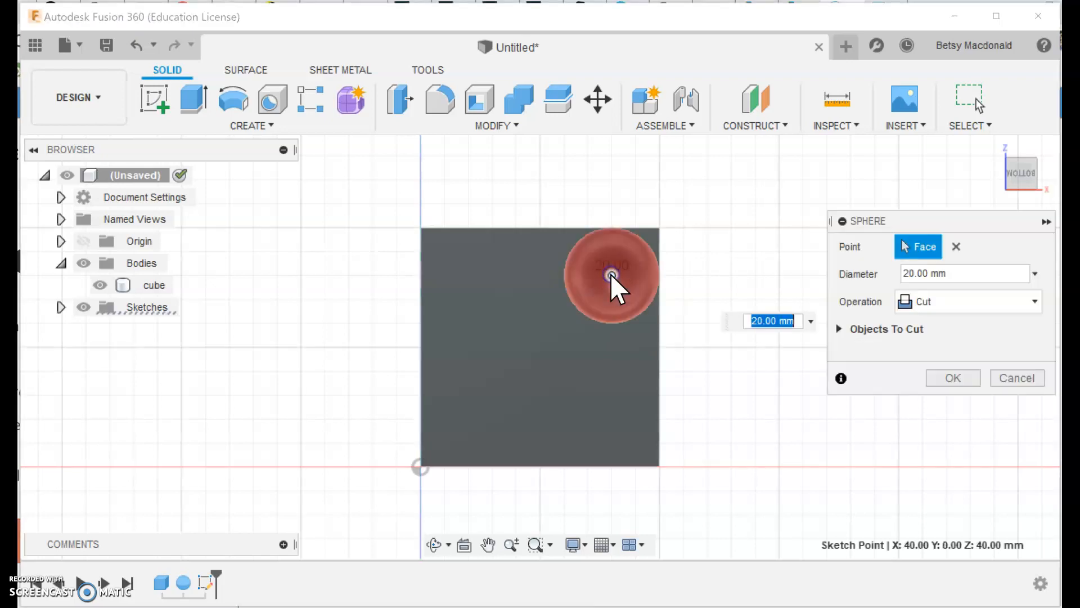
Set the bottom-face sphere's diameter to 10 mm and cut it out of the cube
left_click(909, 273)
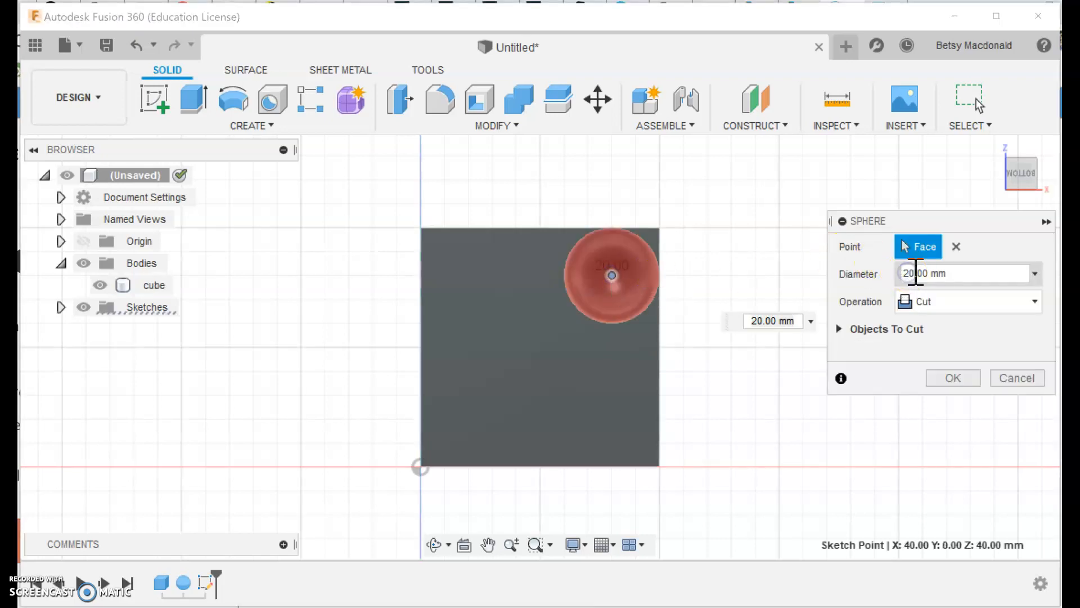
type("1")
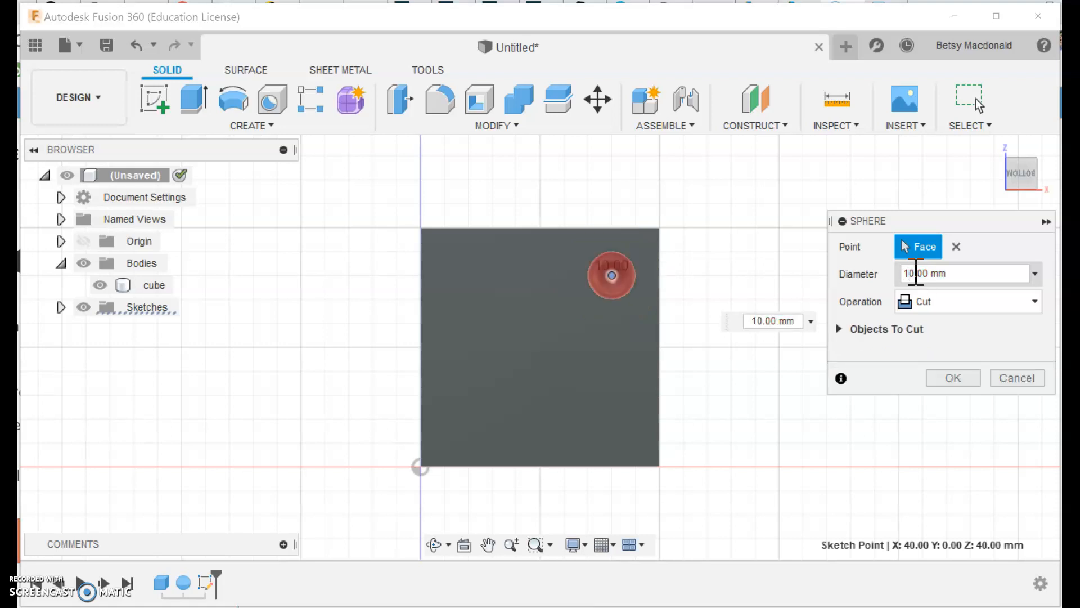
left_click(1030, 376)
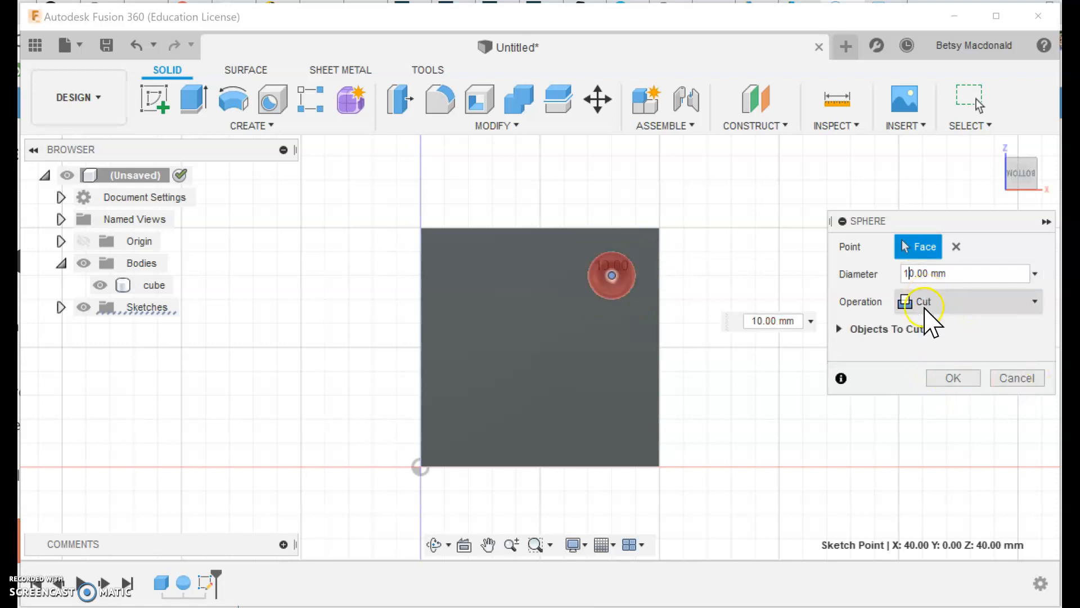
left_click(964, 383)
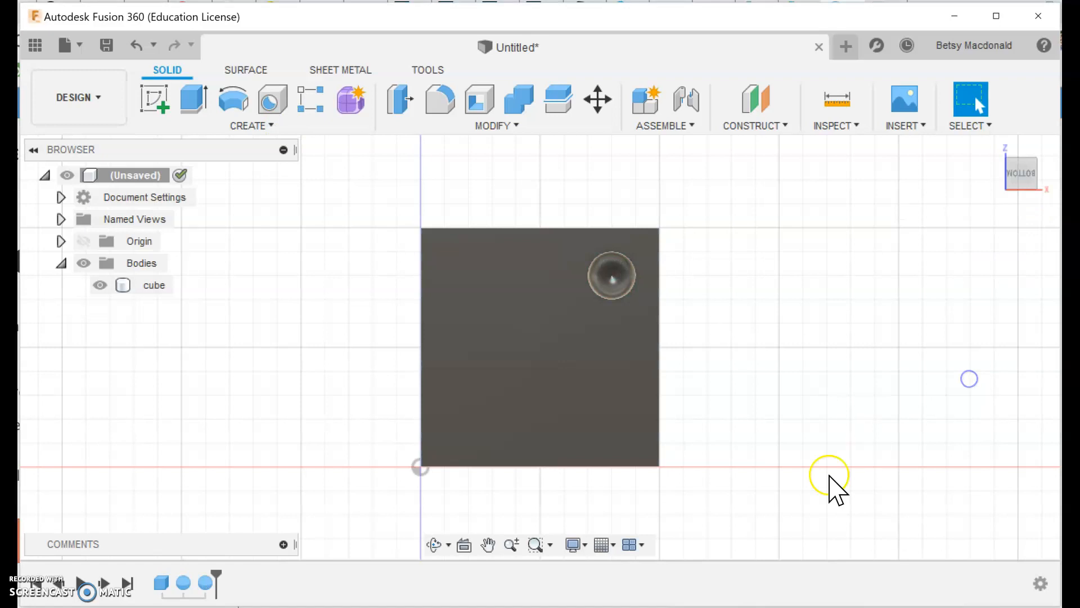
Cut a 10 mm sphere into the cube's bottom face, centred at X 40, Z 25 mm
left_click(598, 433)
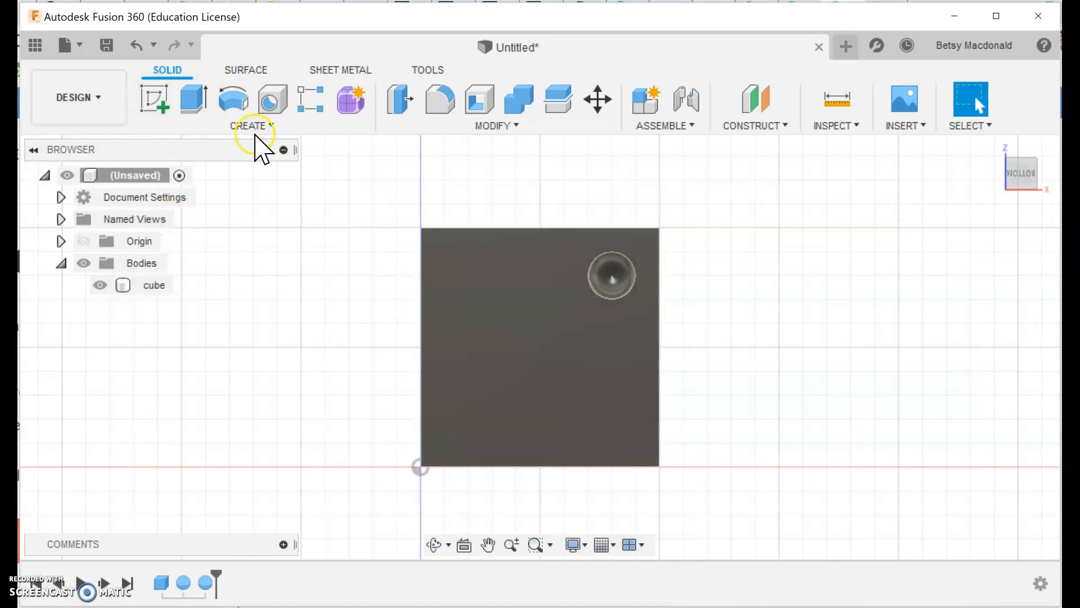
left_click(615, 279)
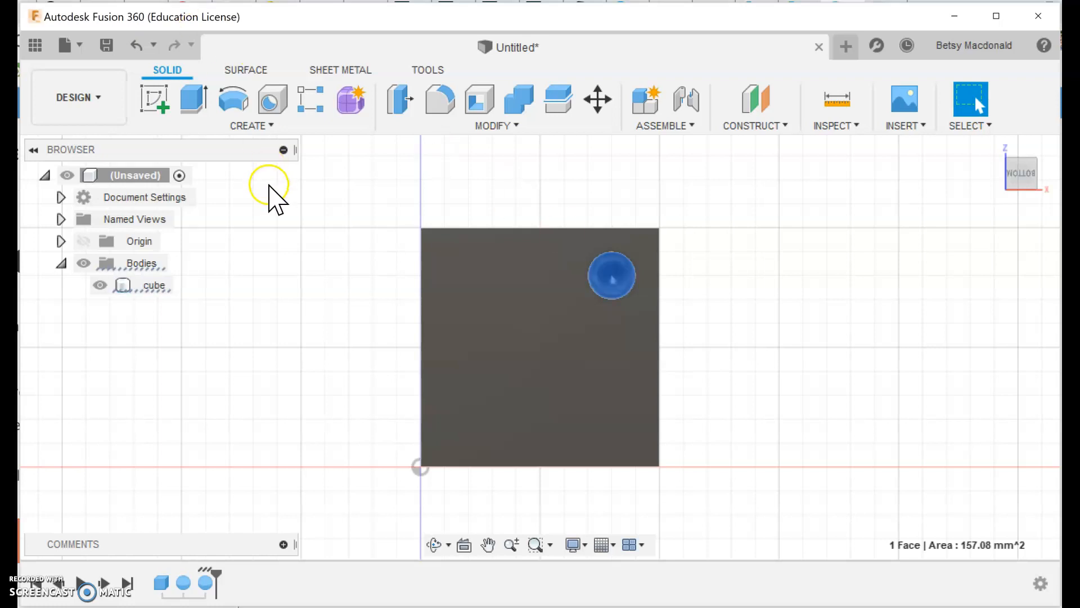
left_click(244, 353)
left_click(250, 125)
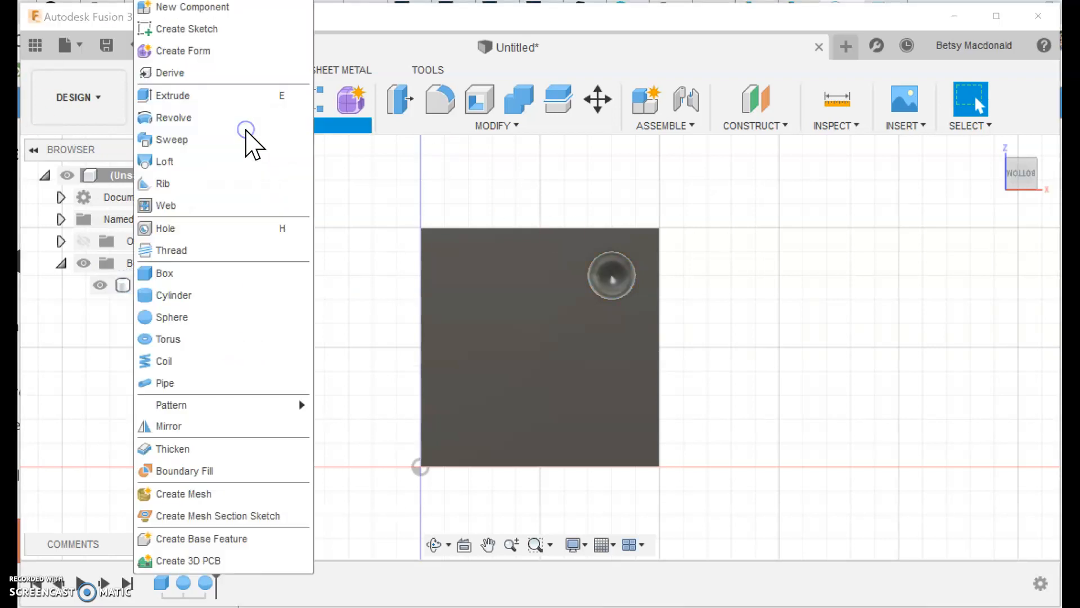
left_click(200, 317)
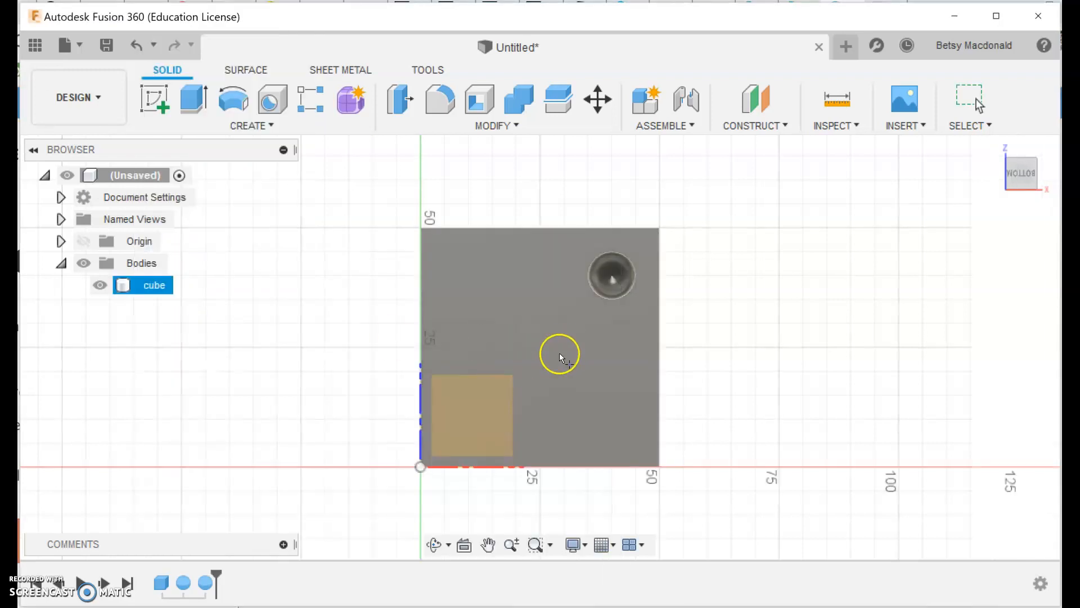
left_click(556, 345)
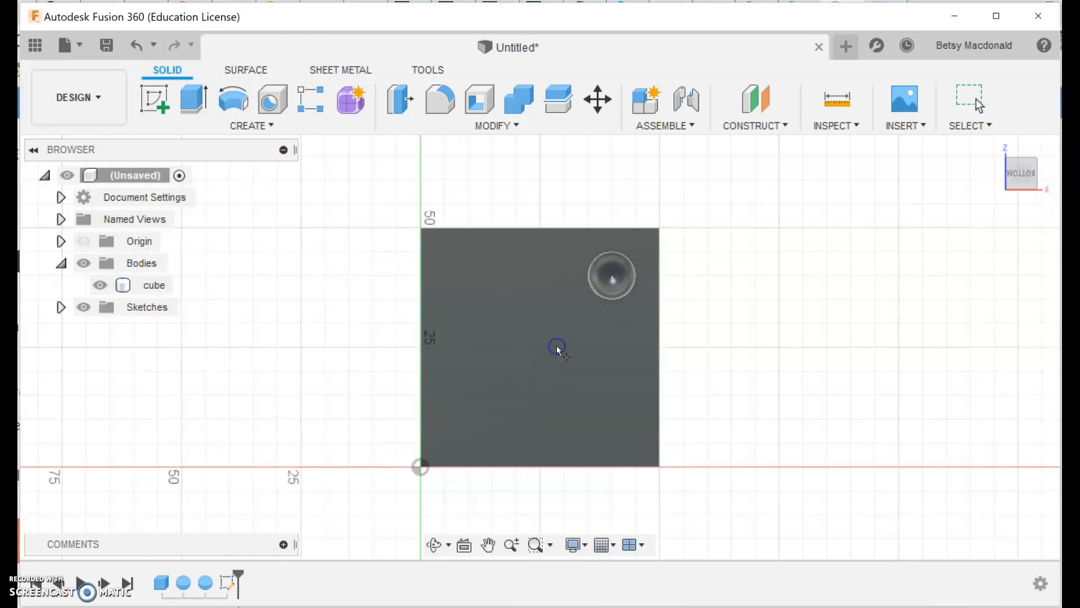
left_click(614, 350)
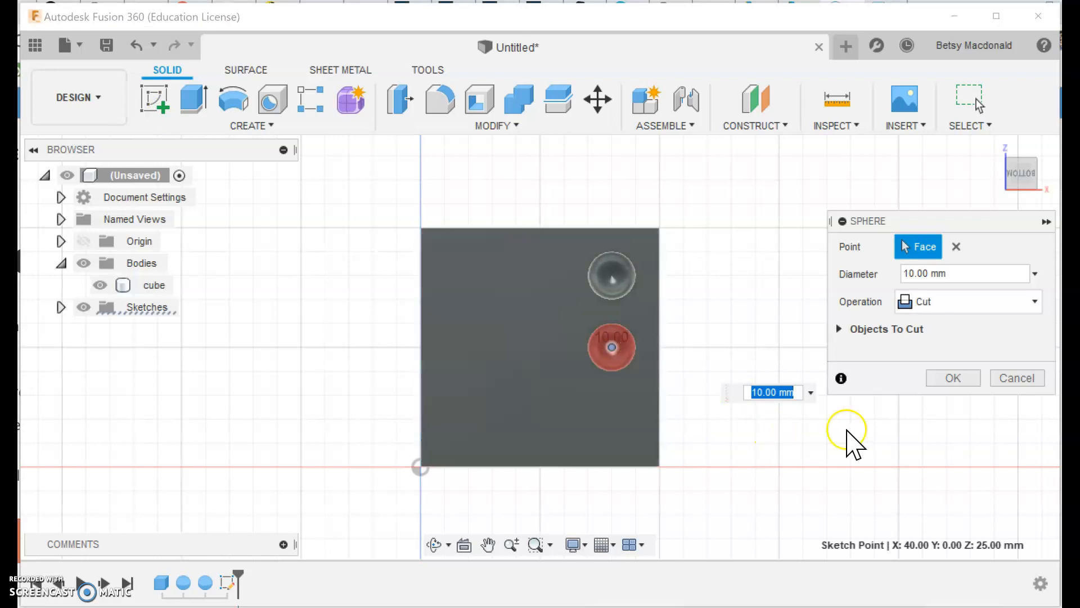
left_click(951, 379)
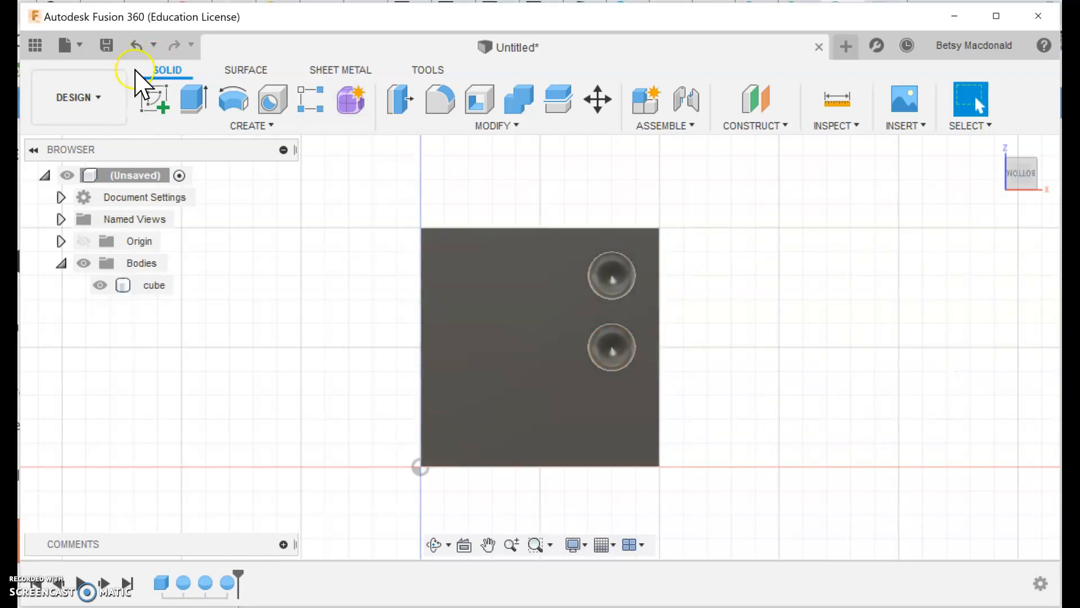
Cut a 10 mm sphere into the cube's bottom face, centred at X 40, Z 10 mm
left_click(279, 131)
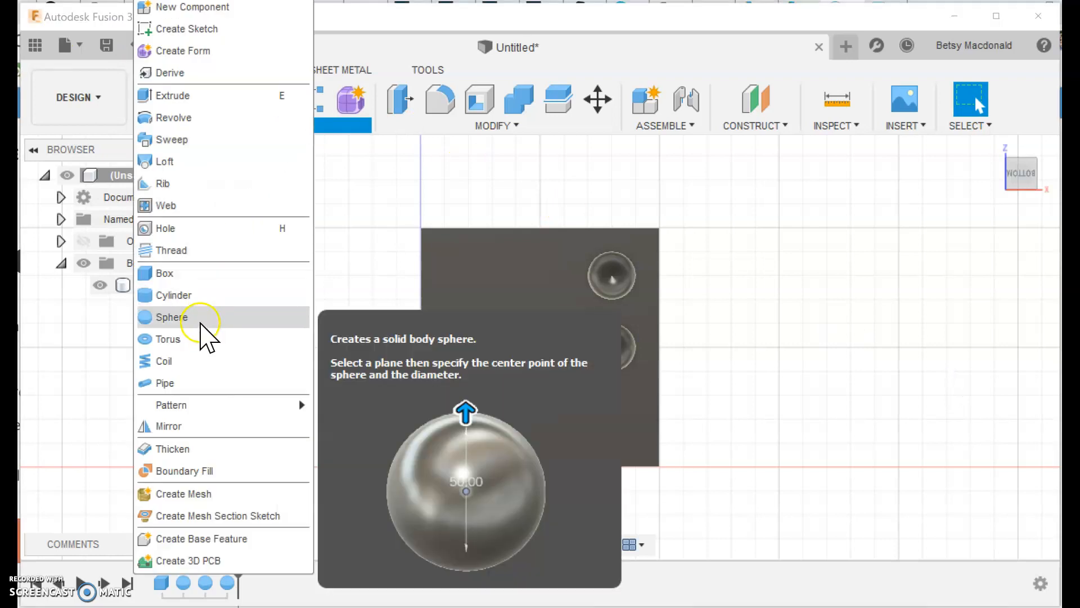
left_click(519, 310)
left_click(613, 423)
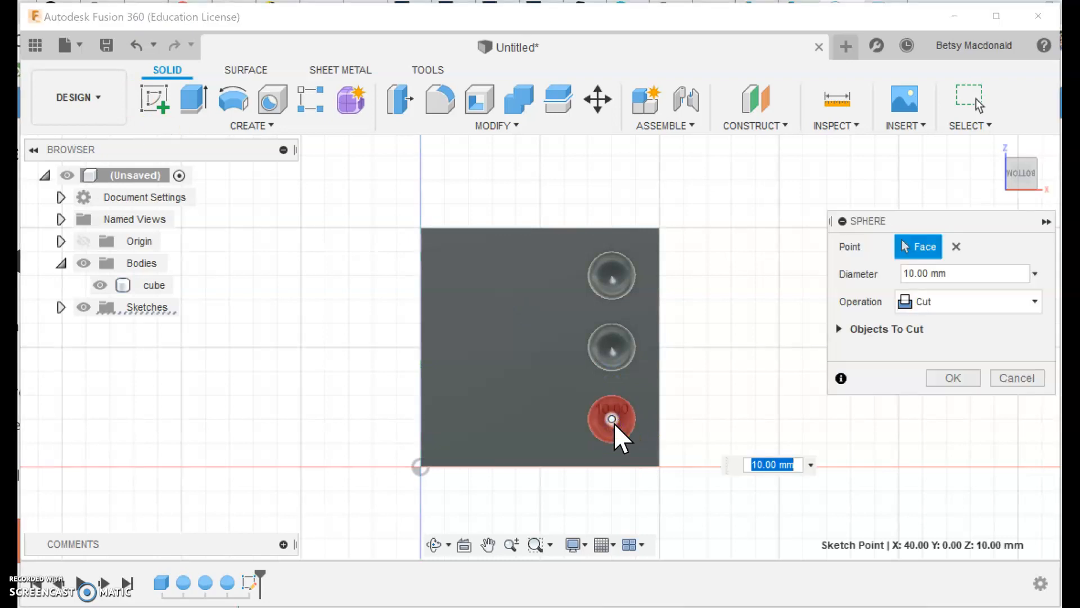
left_click(953, 378)
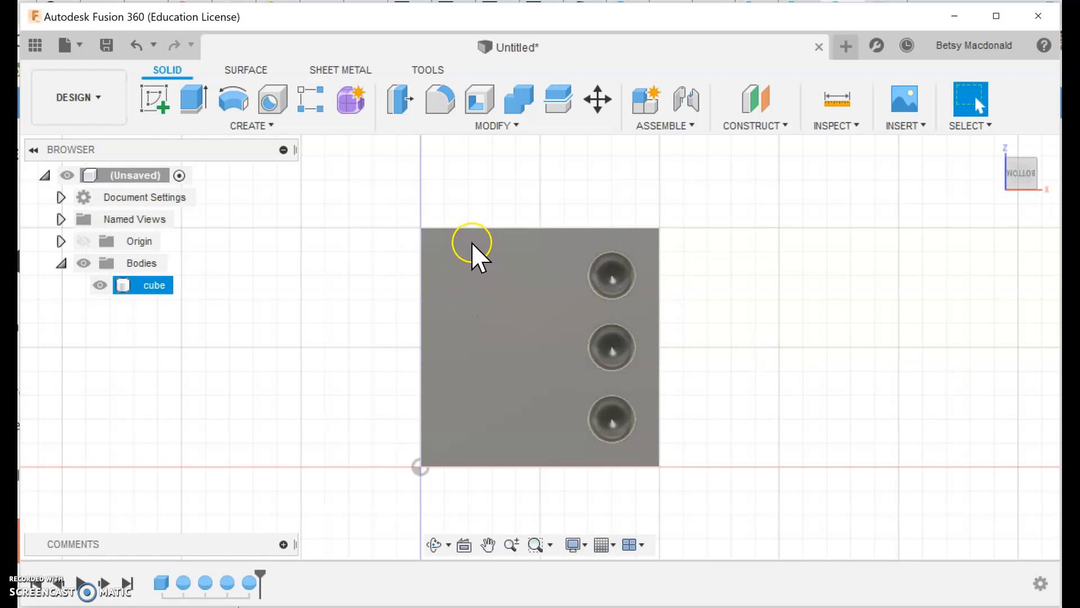
left_click(366, 234)
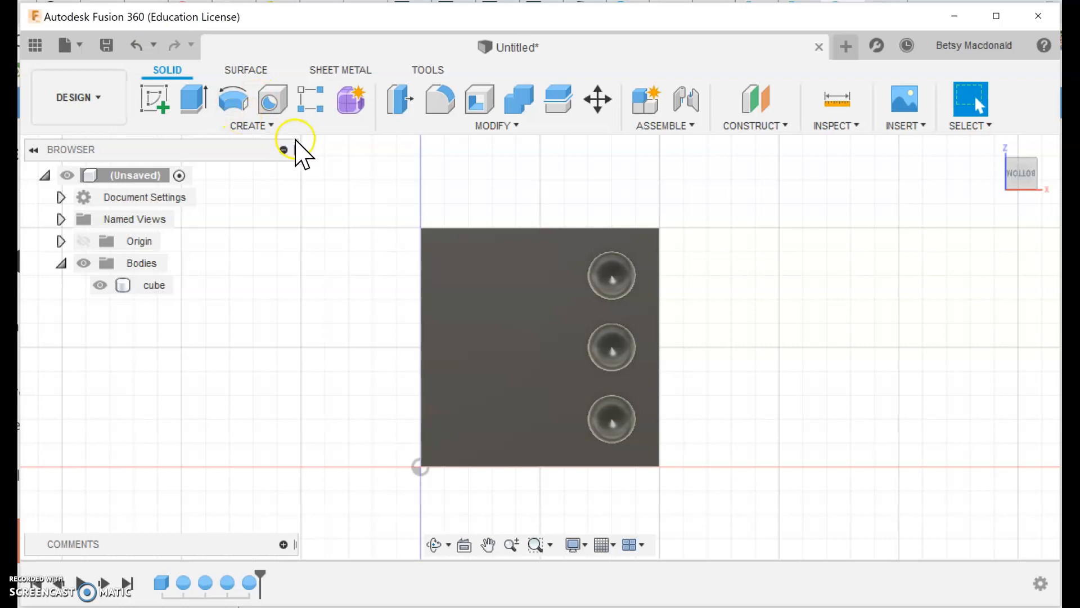
Cut a 10 mm sphere into the bottom face near the edge on the Z axis, level with the dimple farthest from the X axis
left_click(286, 124)
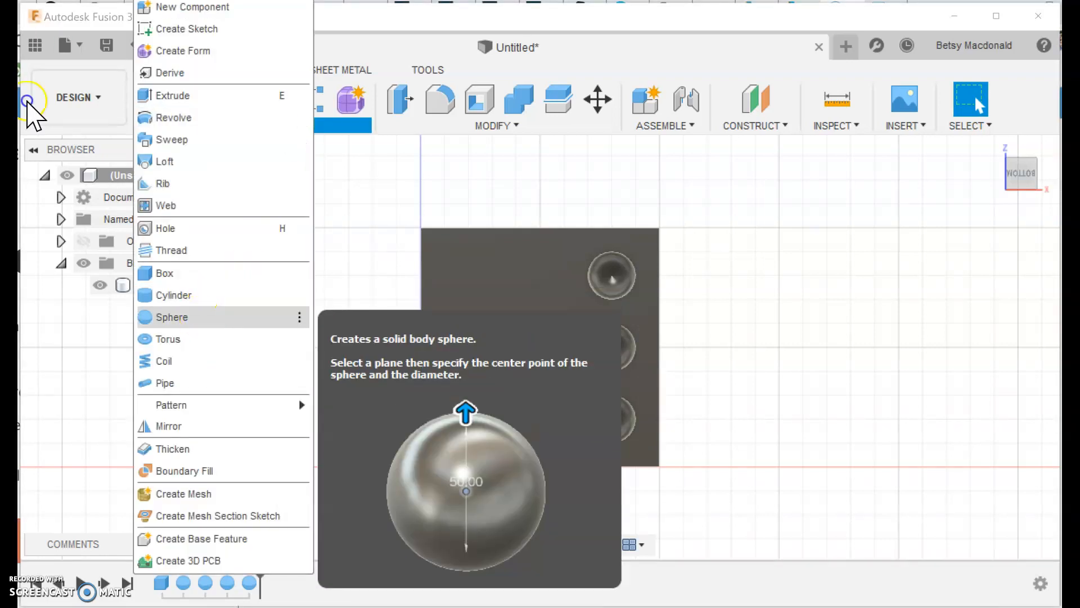
left_click(425, 322)
left_click(481, 292)
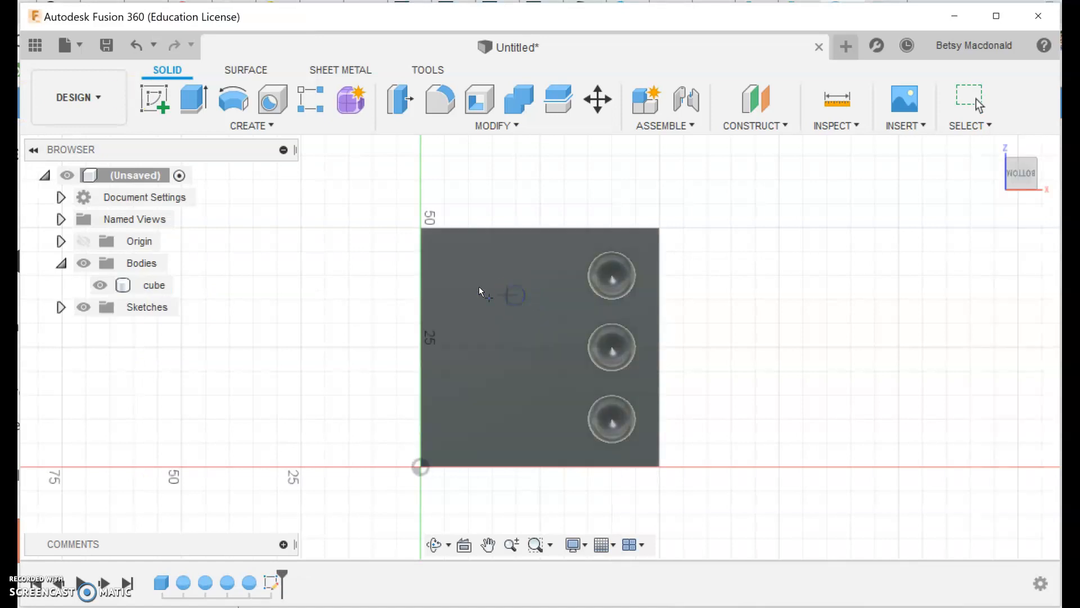
left_click(471, 277)
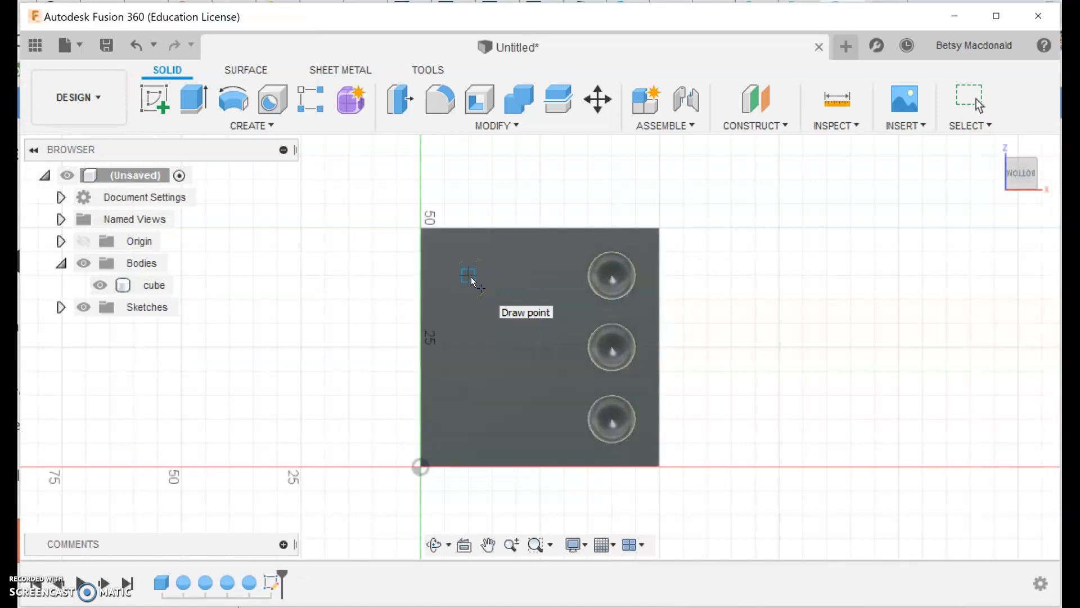
key("h")
left_click(952, 377)
Cut a 10 mm sphere into the bottom face as the middle dimple of the column nearest the Z axis
left_click(192, 100)
left_click(239, 126)
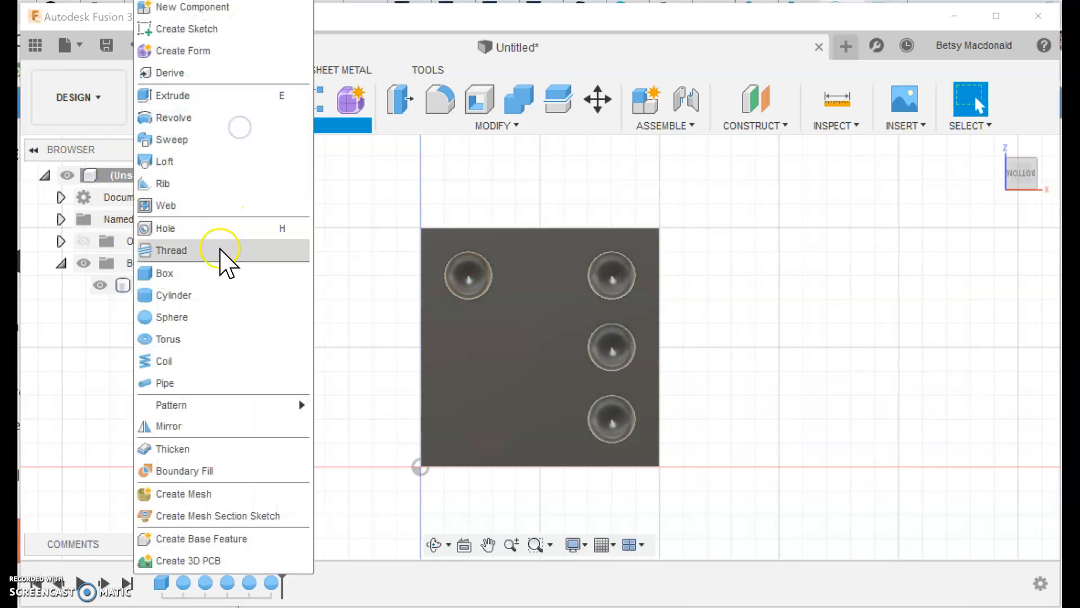
left_click(208, 317)
left_click(548, 338)
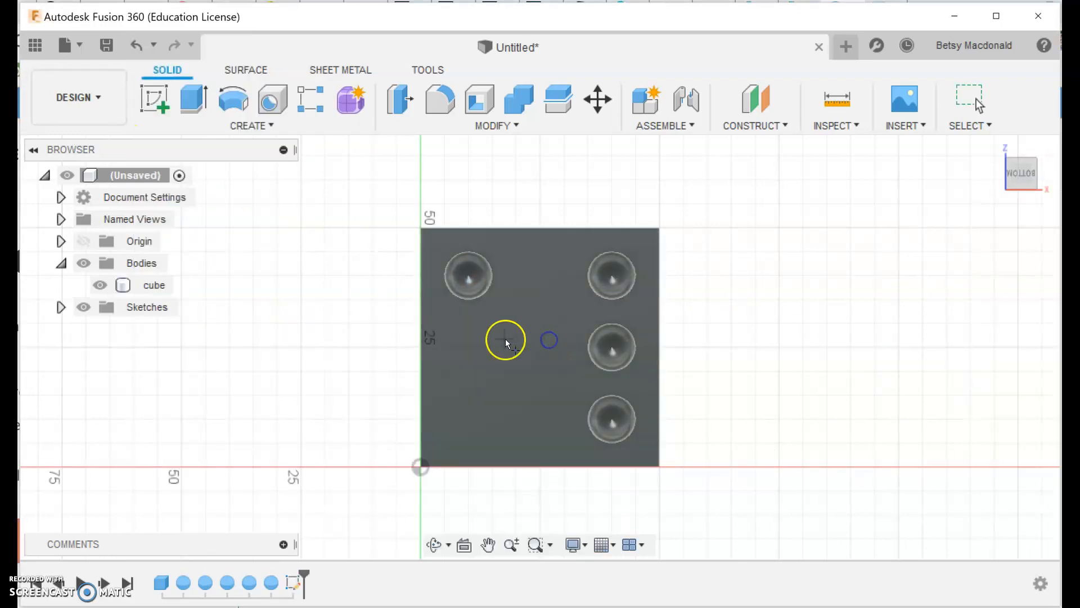
left_click(469, 350)
left_click(950, 377)
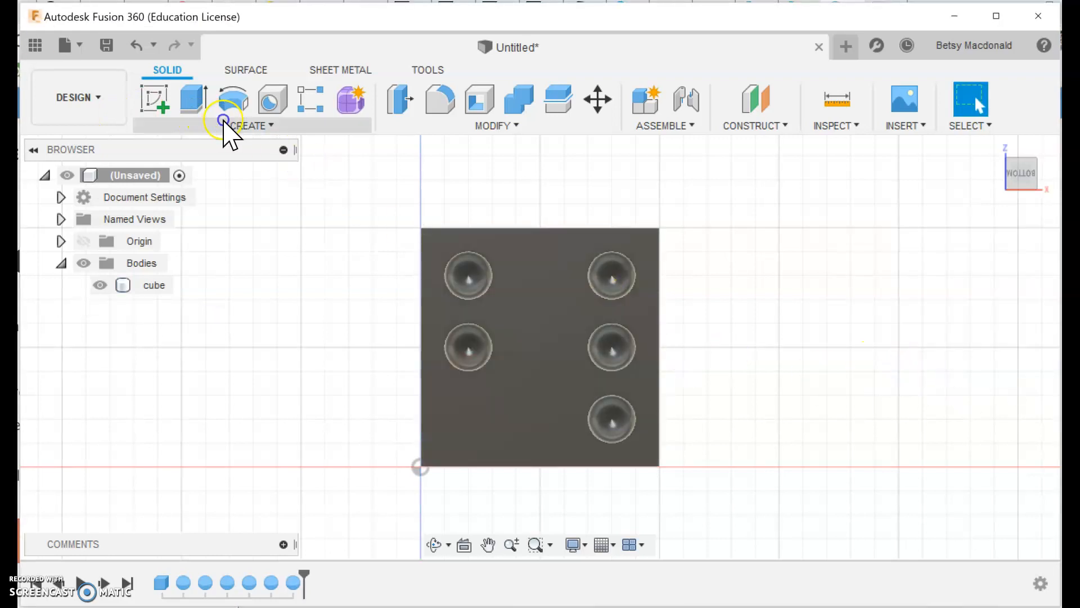
Cut a 10 mm sphere into the bottom face near the origin corner, completing two columns of three dimples
left_click(224, 121)
left_click(207, 318)
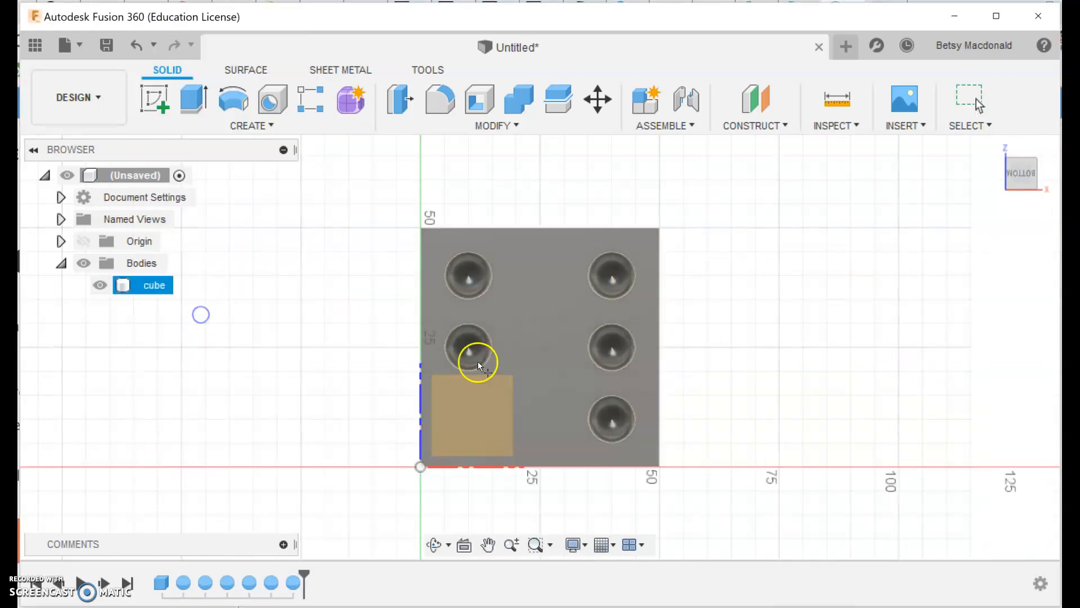
left_click(487, 423)
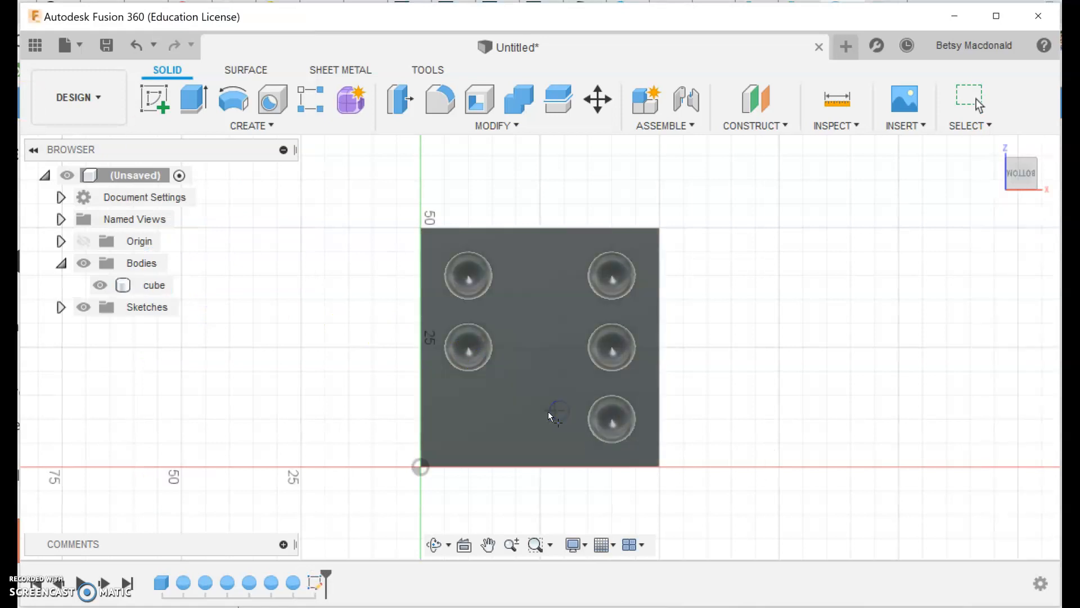
left_click(467, 418)
left_click(953, 378)
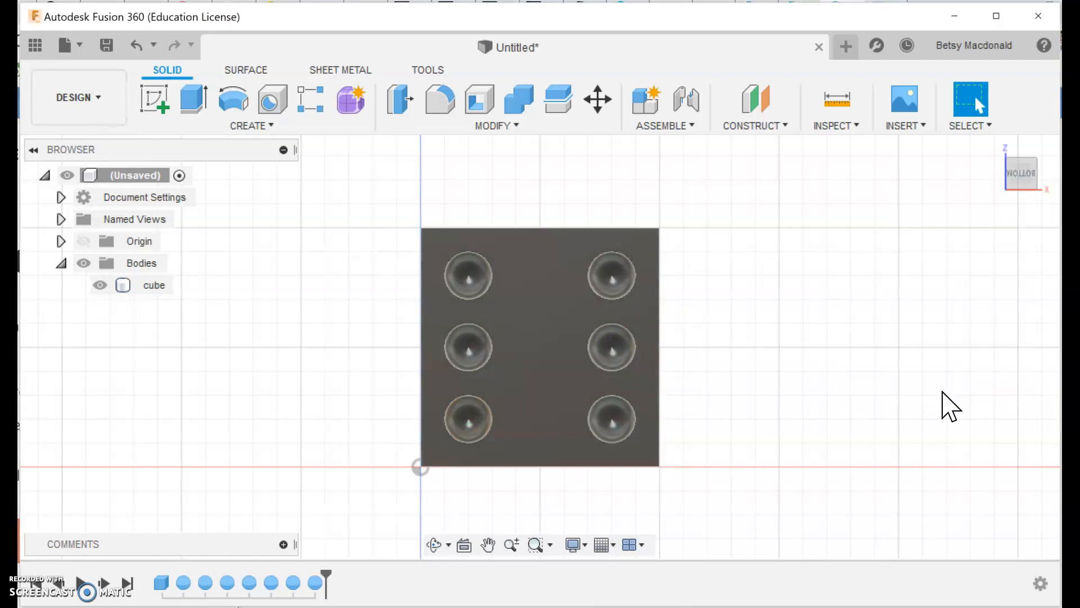
Cut a 10 mm sphere into the centre of the cube's right face at Y 25, Z 25 mm
mouse_move(1023, 168)
mouse_move(1031, 162)
left_mouse_down()
mouse_move(975, 265)
mouse_move(996, 207)
mouse_move(998, 279)
mouse_move(1012, 174)
mouse_move(1017, 204)
mouse_move(993, 244)
left_mouse_up()
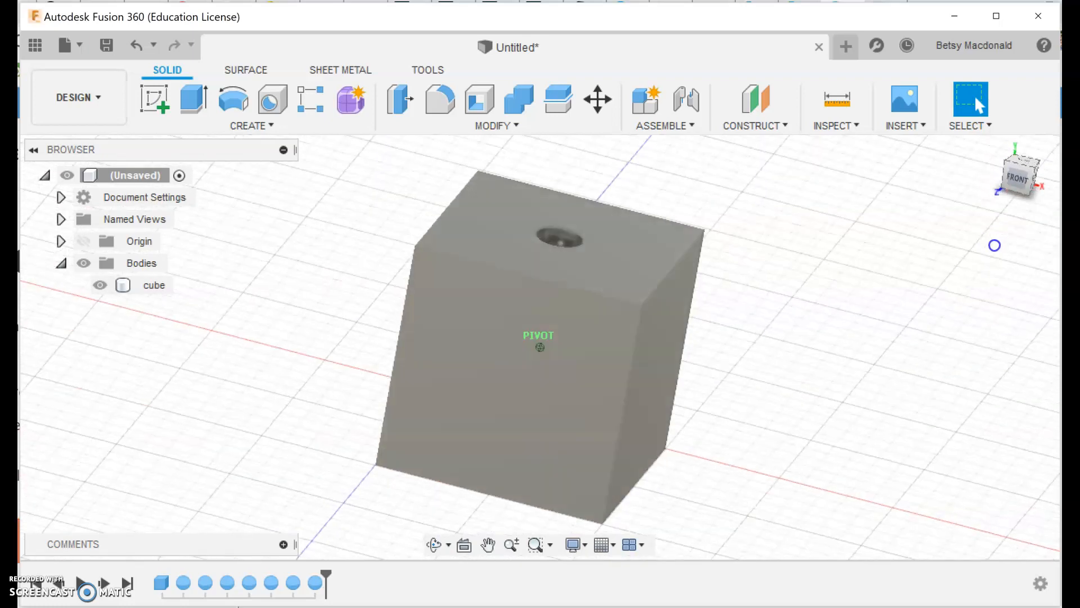
scroll(923, 241, "up", 2)
mouse_move(923, 241)
left_mouse_down()
mouse_move(863, 227)
mouse_move(996, 219)
mouse_move(864, 238)
left_mouse_up()
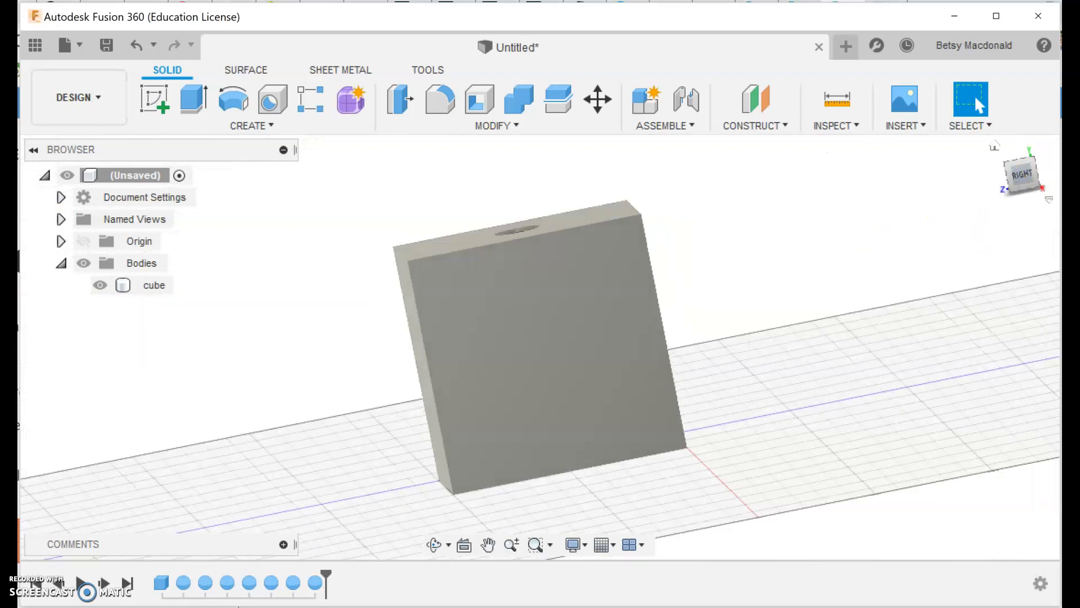
left_click(1024, 178)
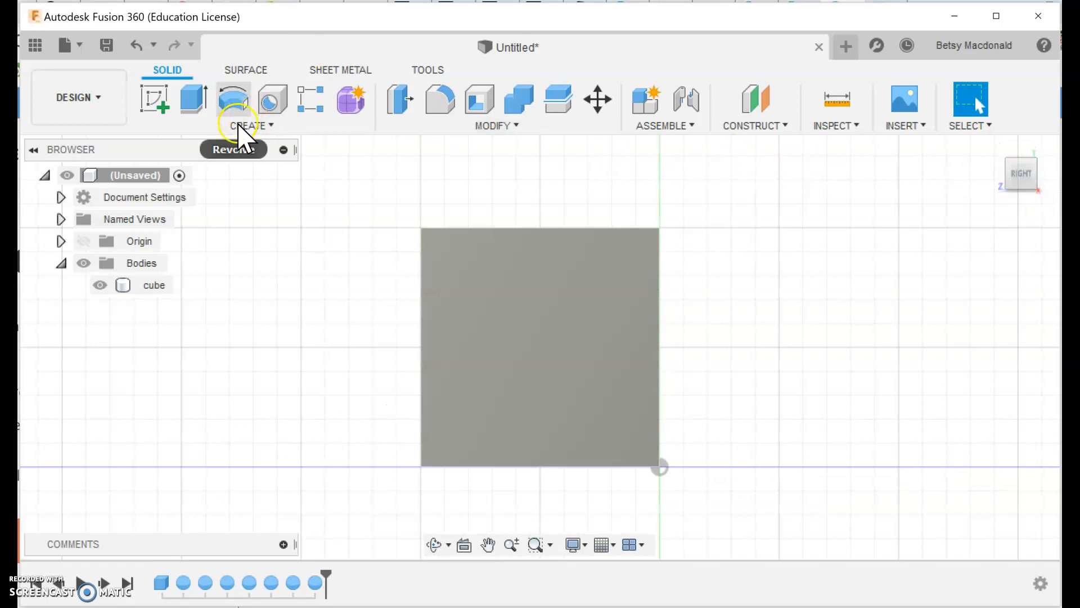
left_click(256, 127)
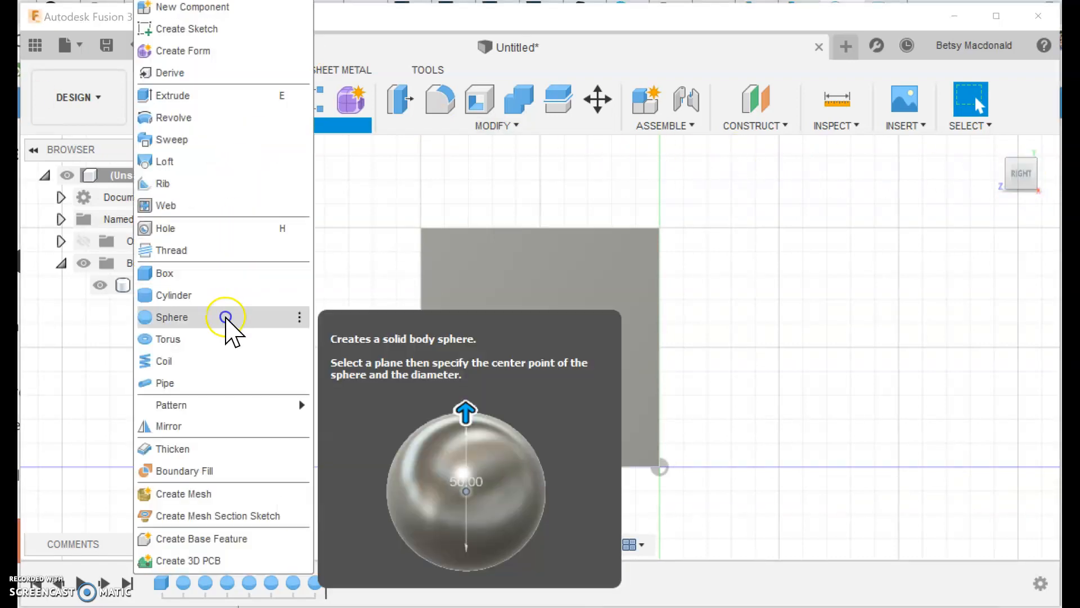
left_click(225, 316)
left_click(569, 332)
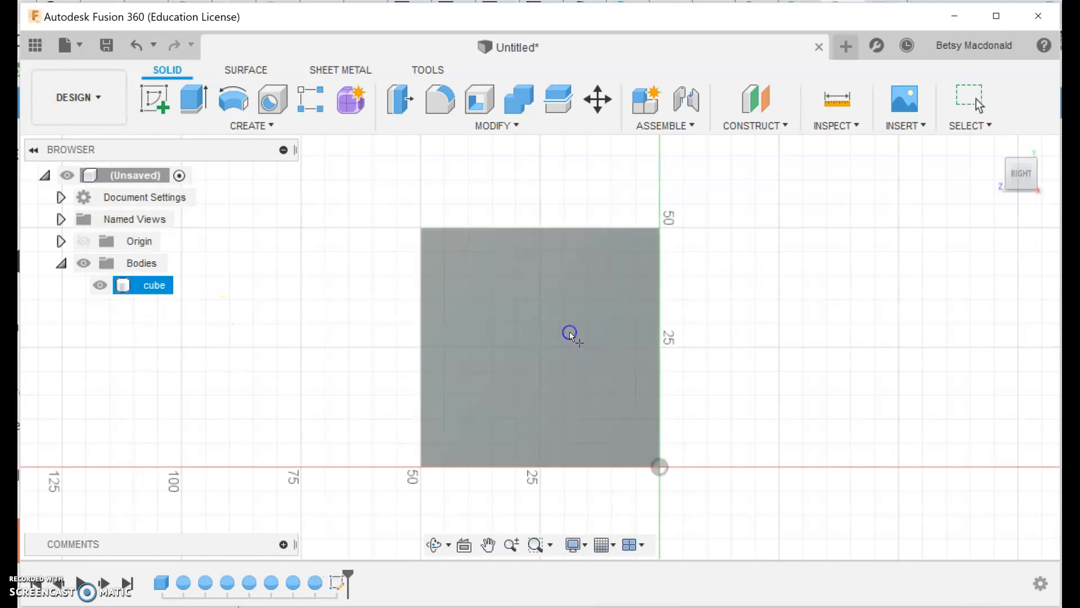
left_click(539, 349)
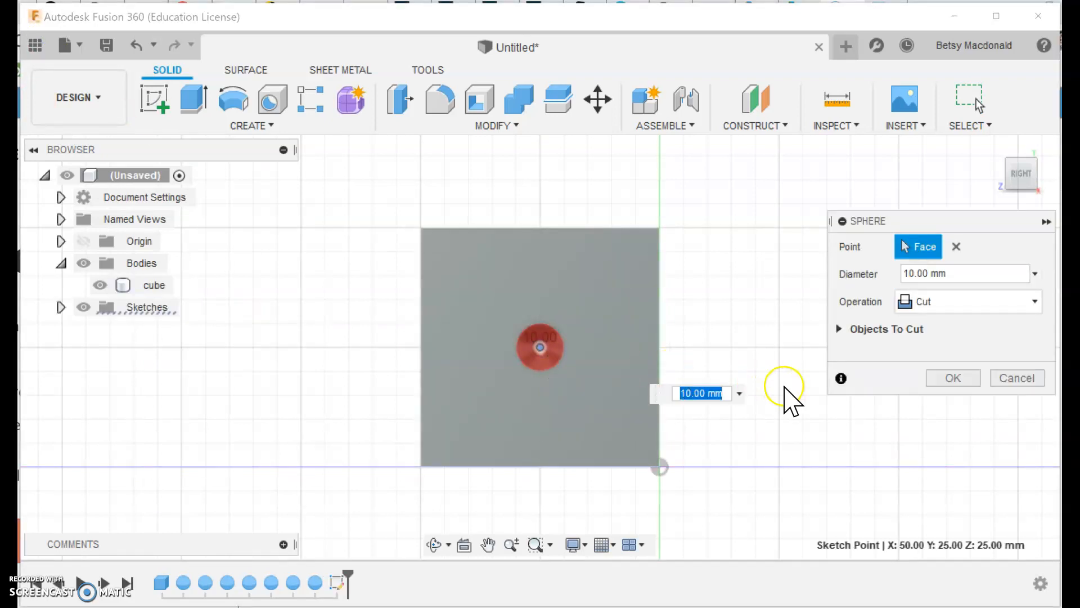
key("Return")
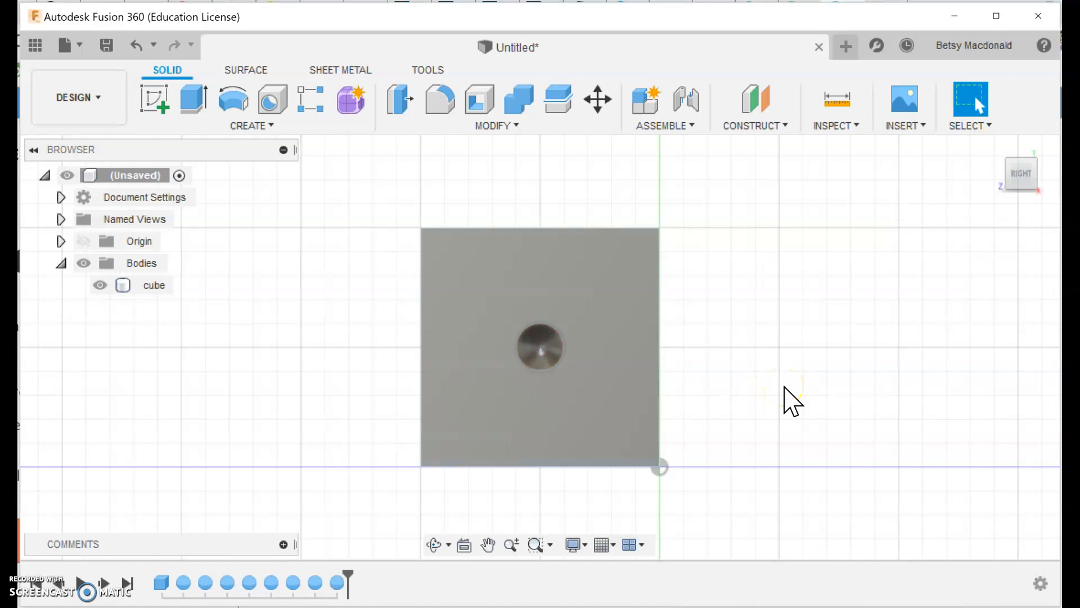
left_click(531, 350)
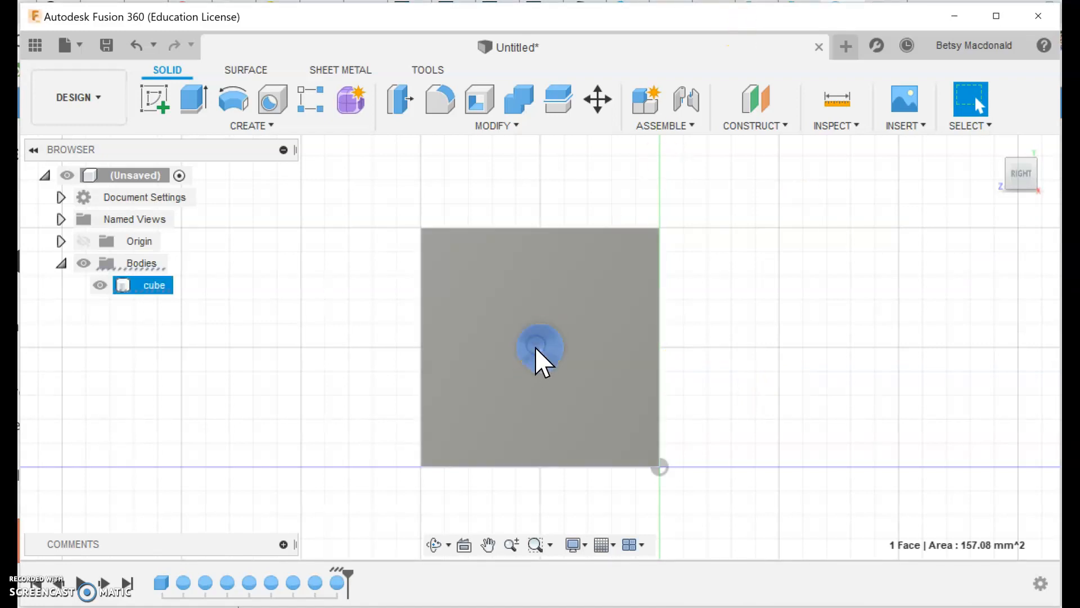
right_click(536, 349)
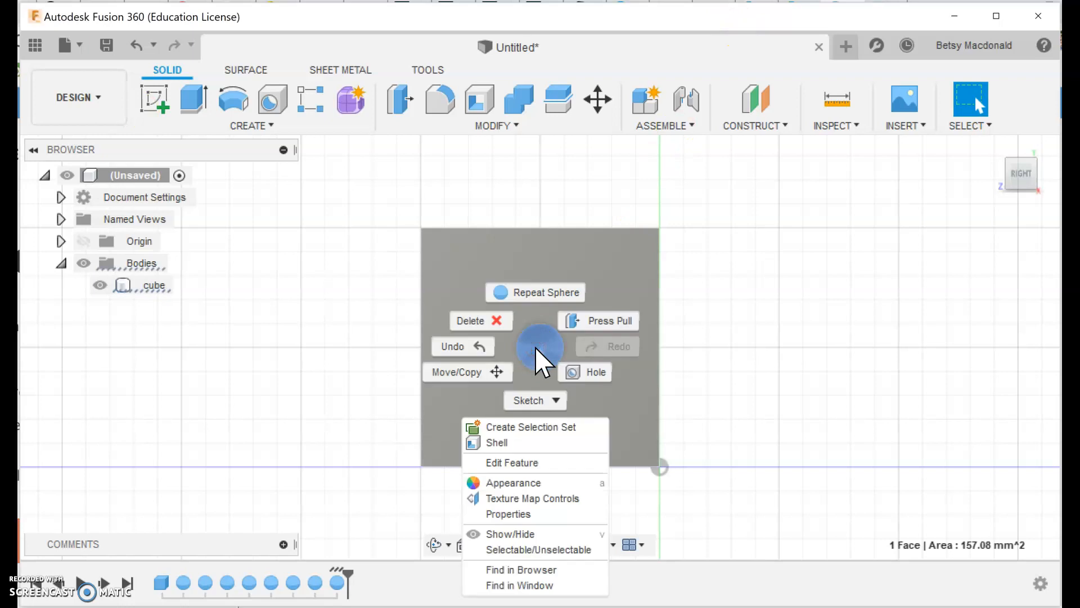
left_click(495, 366)
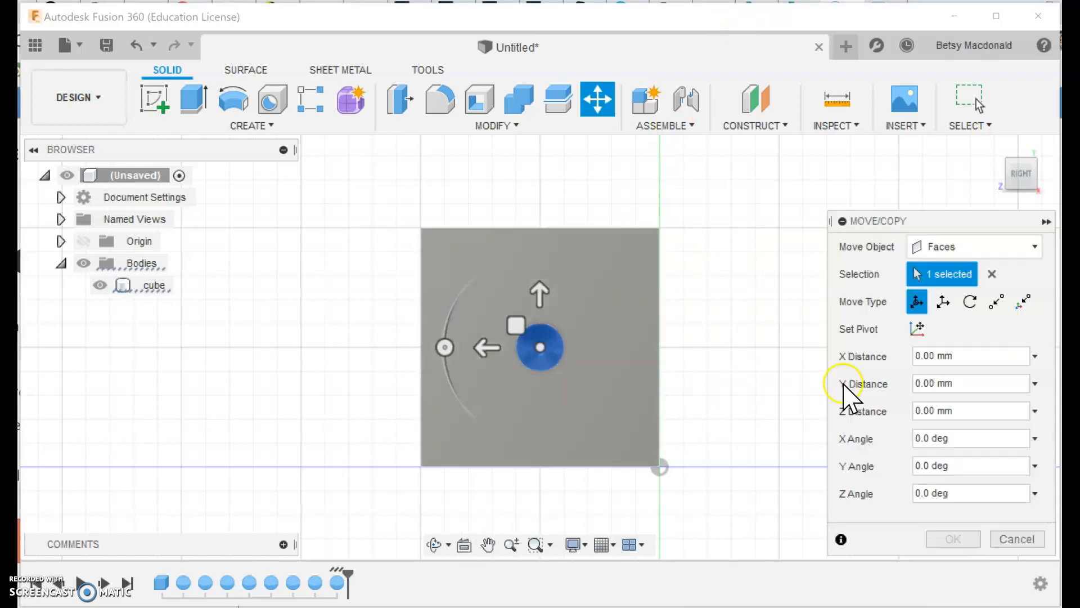
left_click(947, 243)
left_click(945, 294)
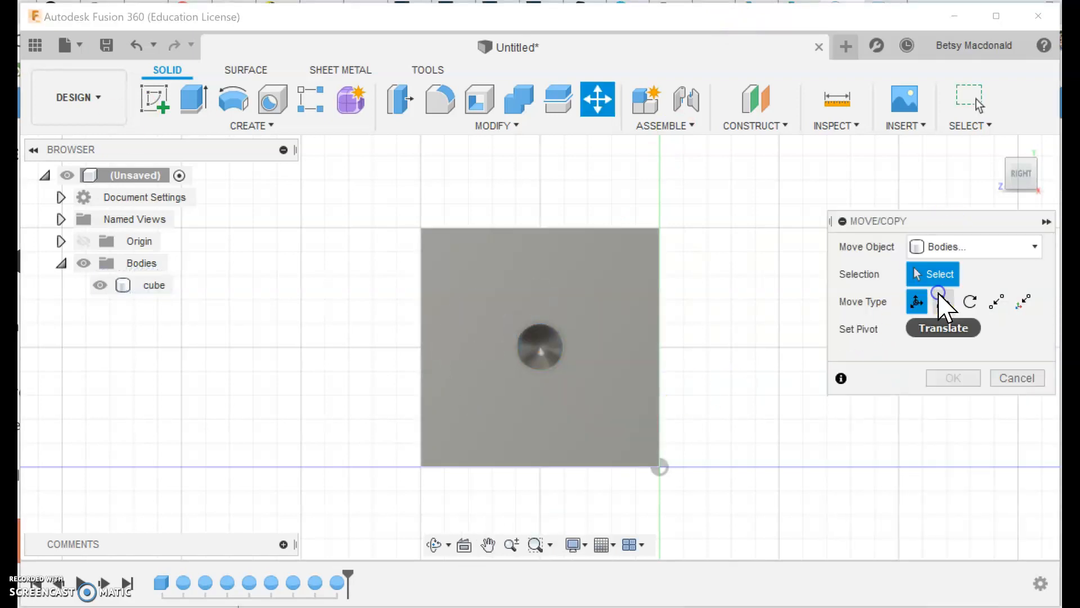
left_click(551, 354)
left_click(555, 362)
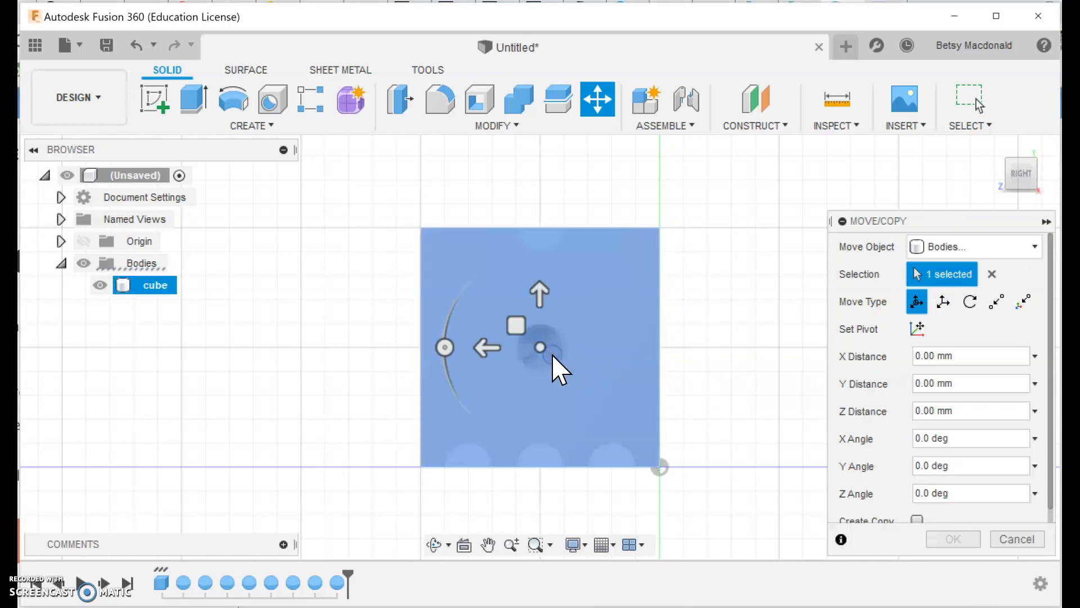
left_click(994, 383)
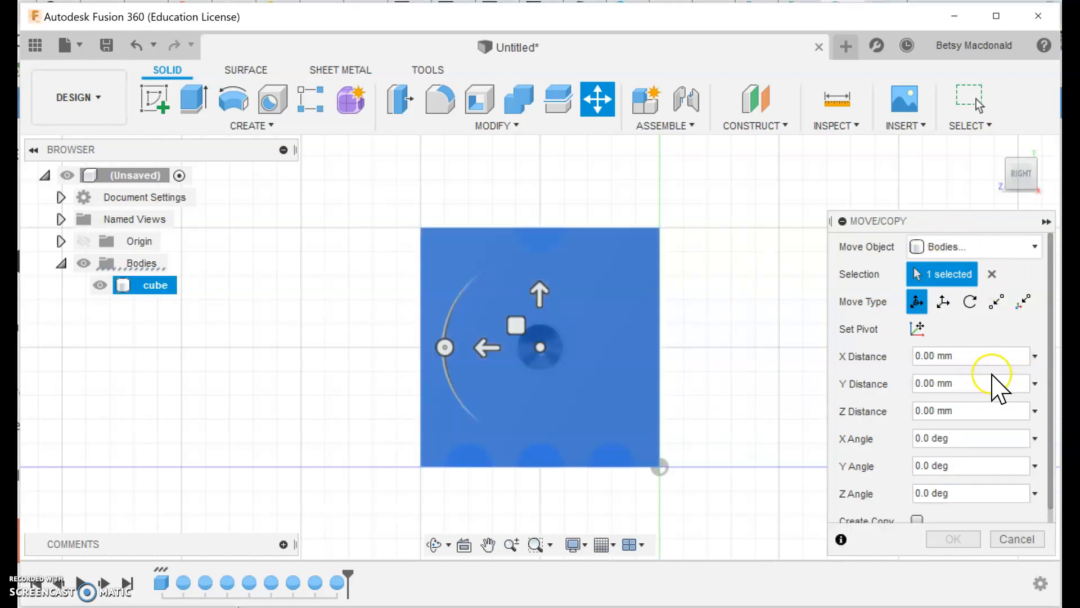
left_click(1017, 539)
Cancel the pending move of the cube and inspect the dimples on its right and top faces
left_click(639, 294)
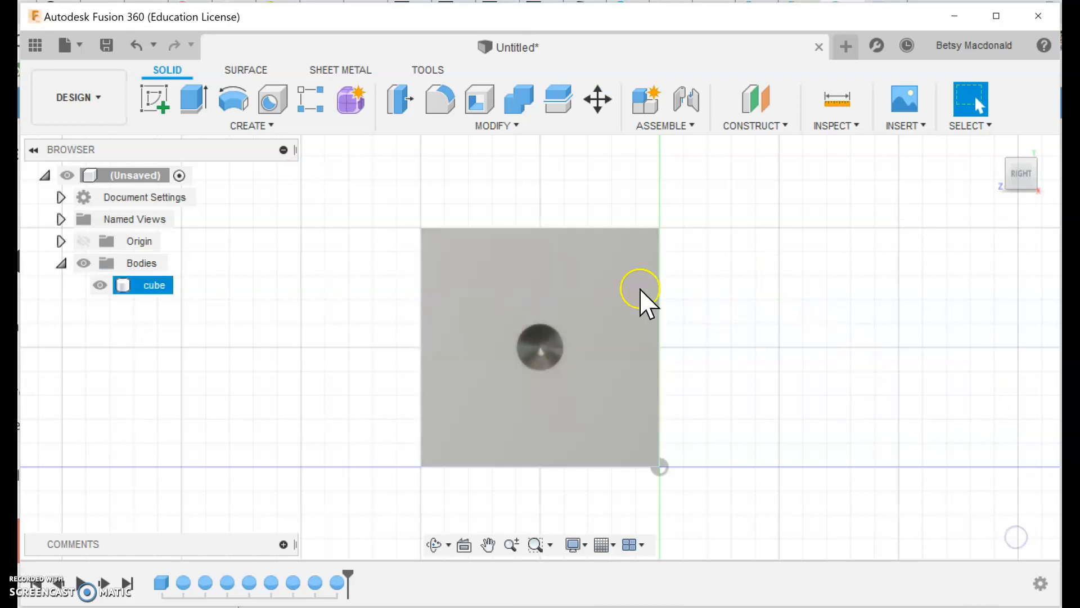
left_click(550, 349)
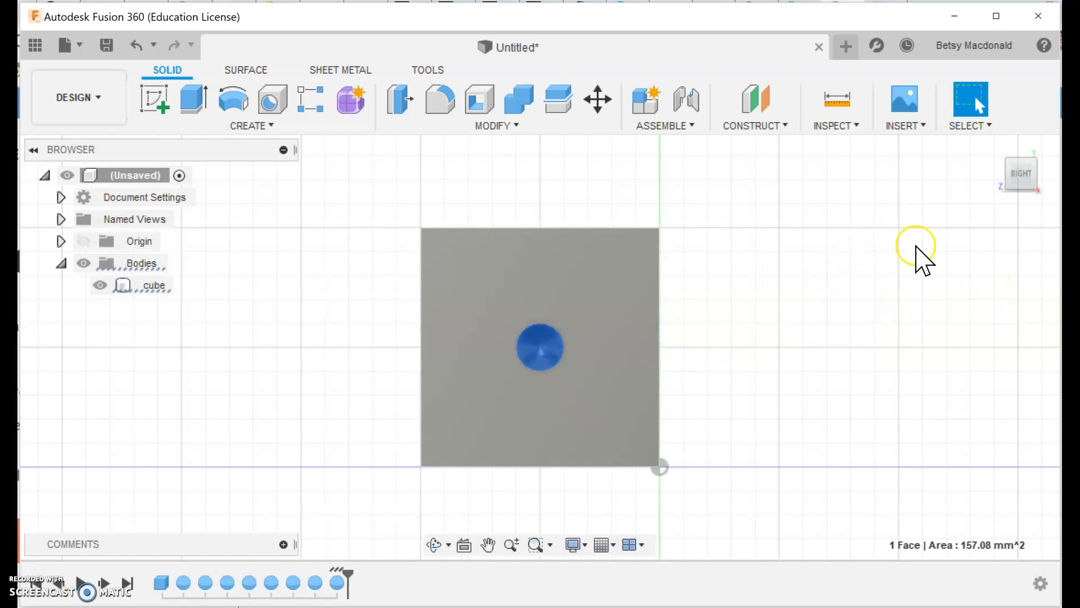
left_click_drag(1020, 181, 1021, 203)
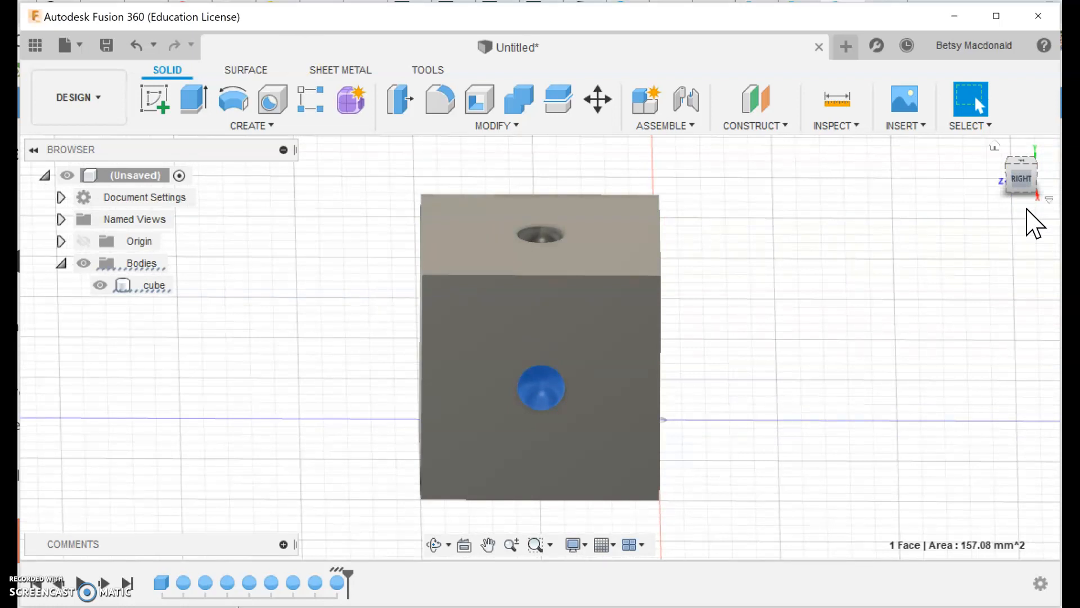
left_click(931, 274)
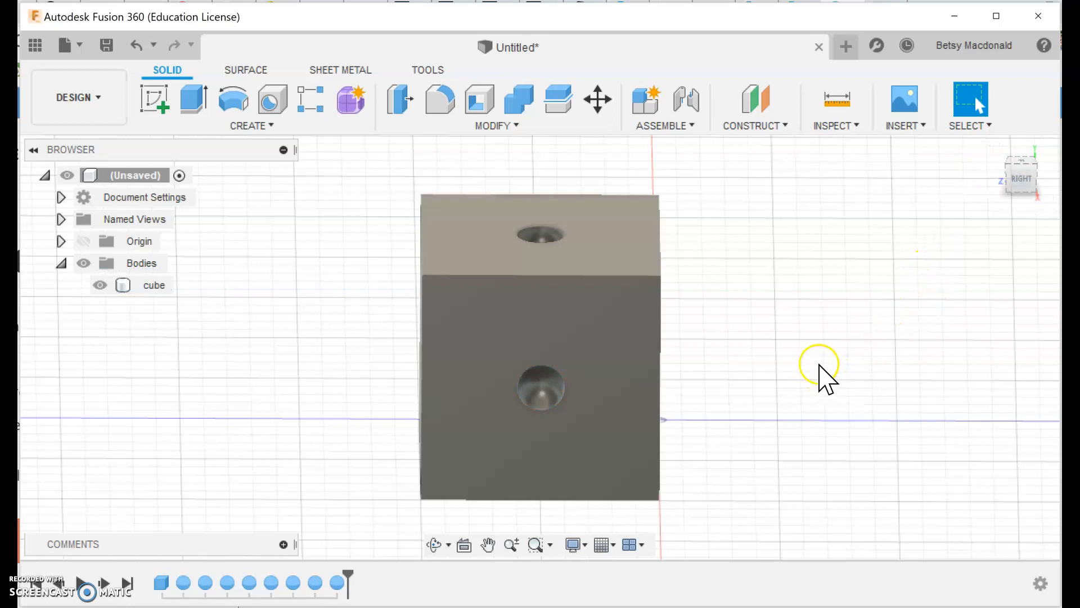
middle_click_drag(803, 367, 776, 353)
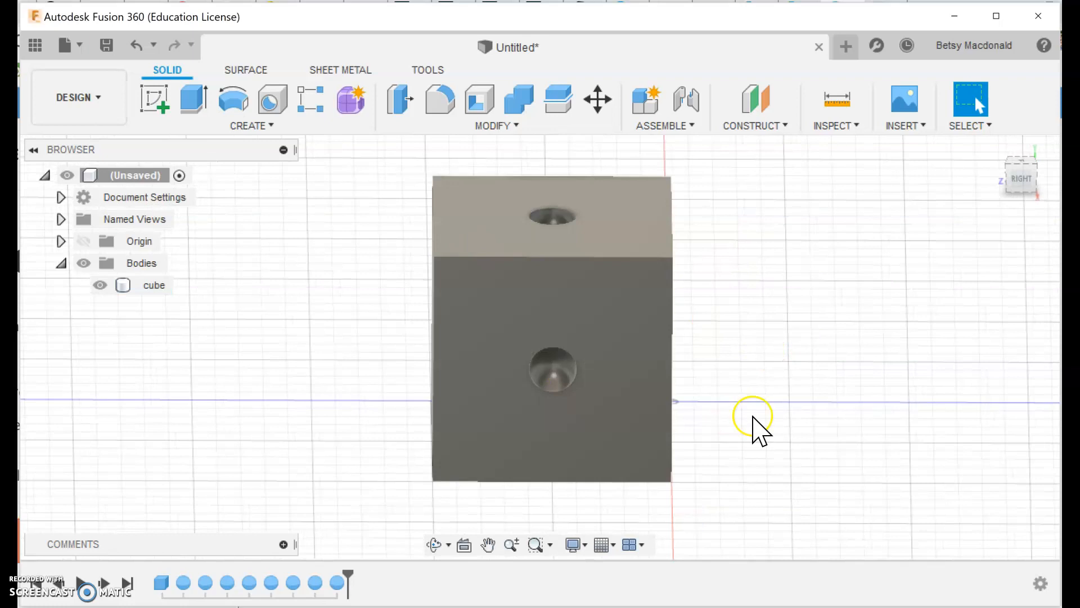
left_click_drag(1022, 174, 1045, 169)
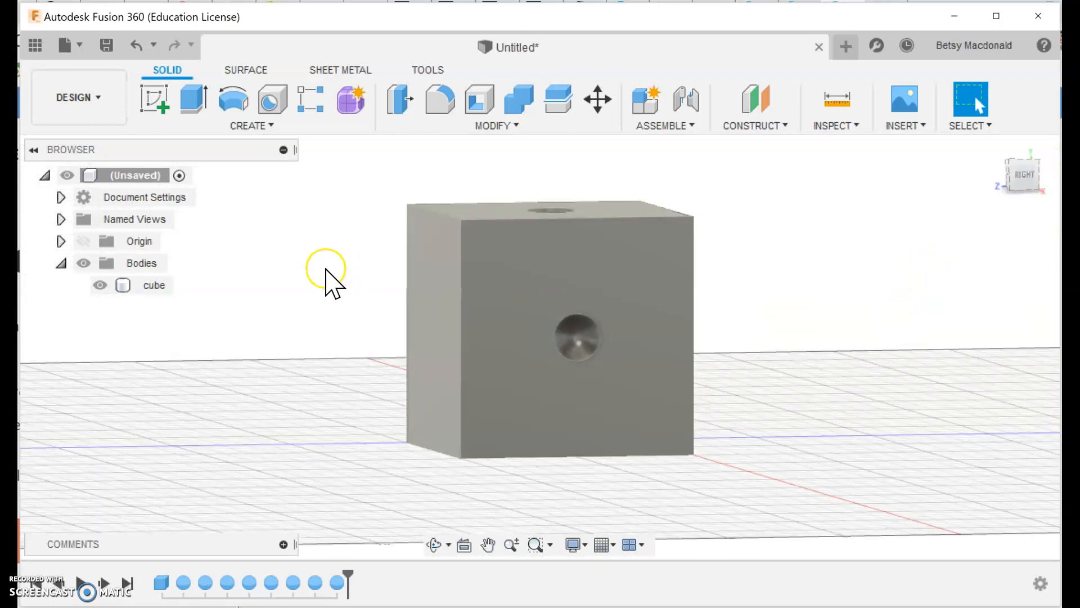
left_click(777, 444)
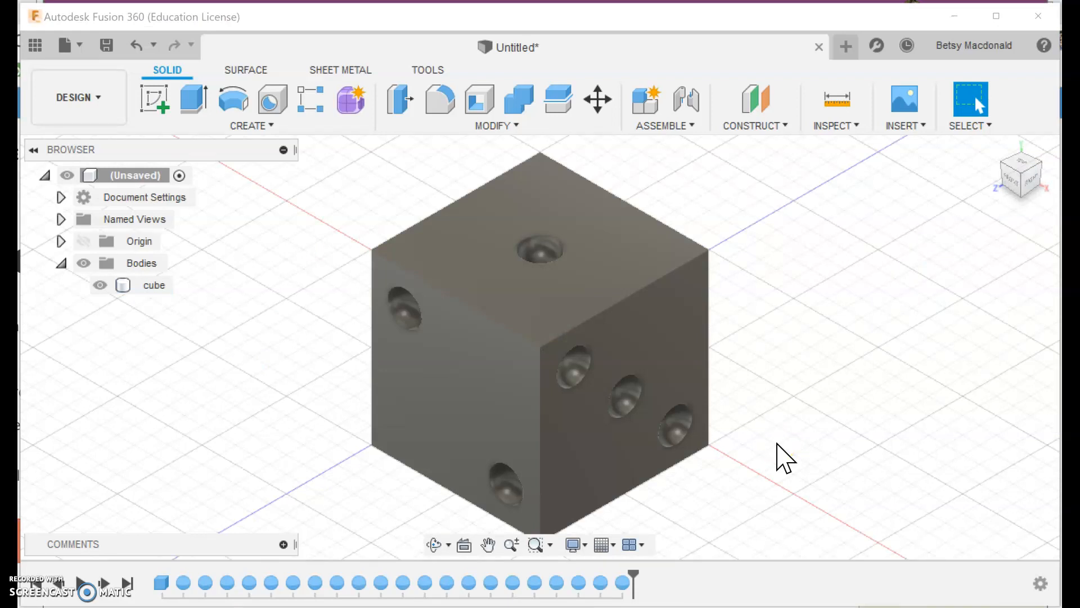
Open Snipping Tool and capture the Fusion 360 window with the die's top, front and right faces in view
left_click(708, 202)
left_click_drag(600, 8, 599, 3)
left_click(630, 286)
middle_click_drag(837, 421, 840, 411)
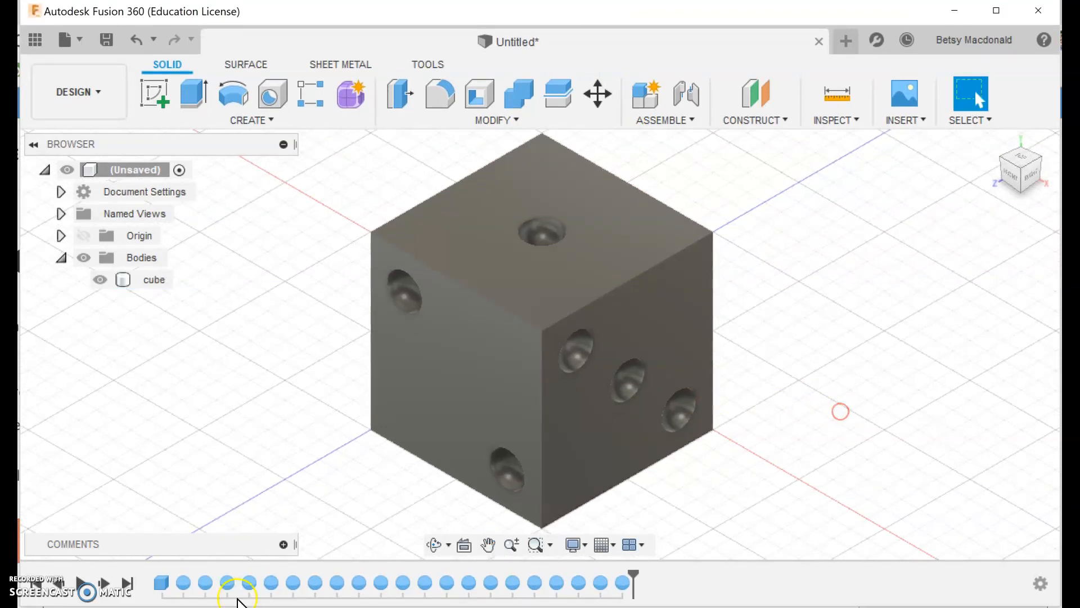
key("super")
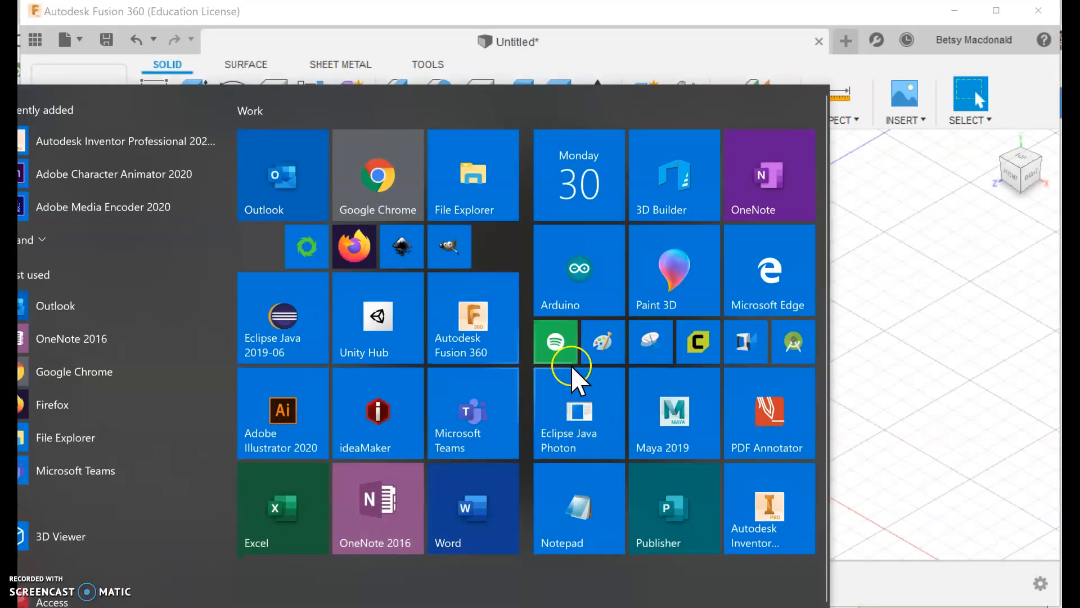
left_click(664, 337)
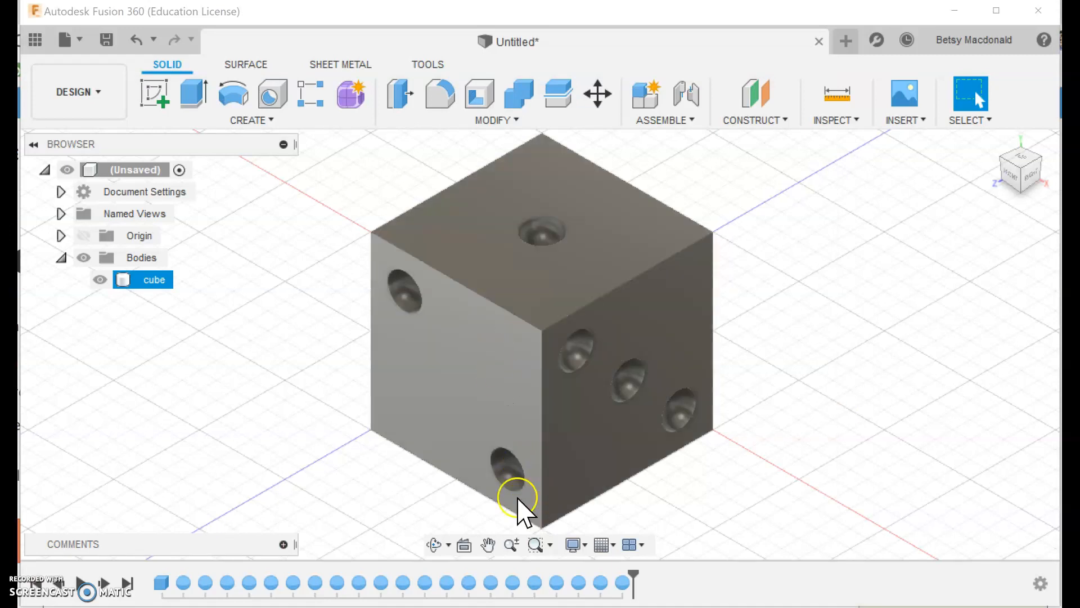
left_click(270, 479)
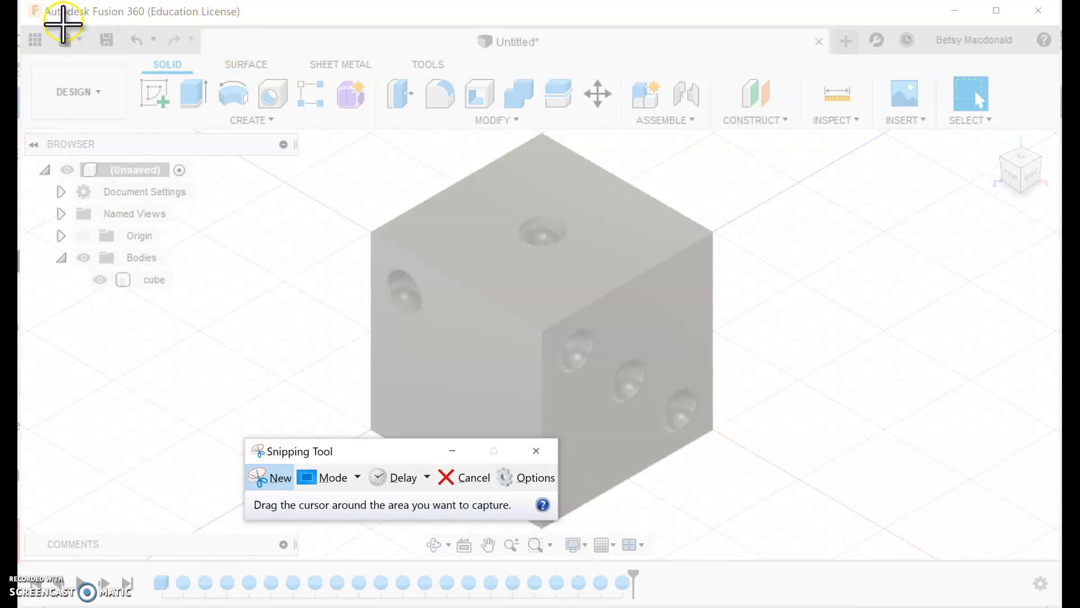
left_click_drag(63, 21, 1034, 545)
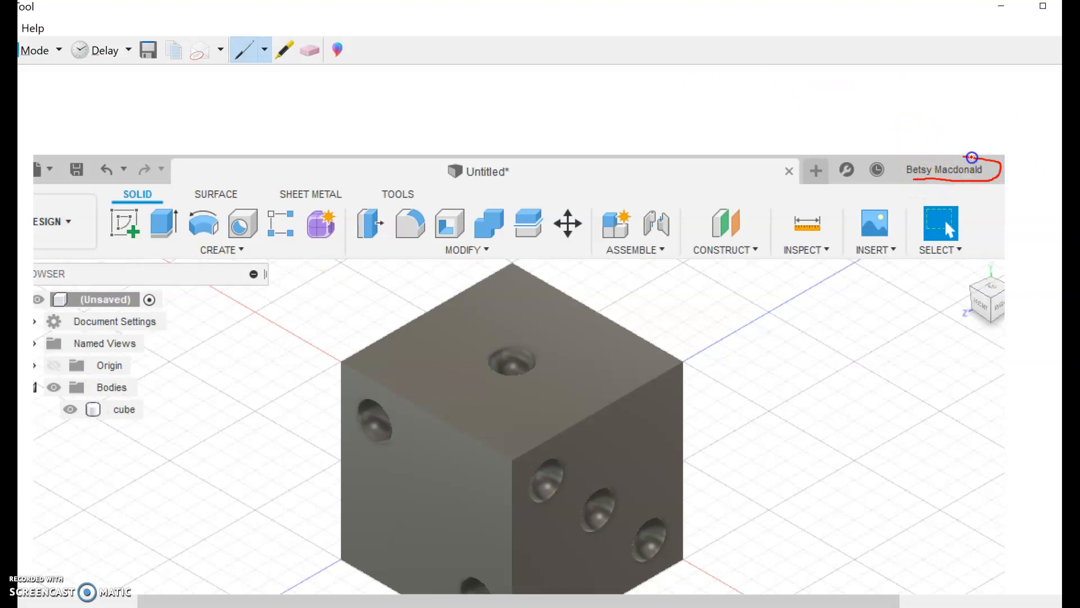
Circle the account name and the Bodies folder with its cube entry in red pen on the snip
left_click_drag(904, 165, 914, 179)
mouse_move(43, 422)
left_mouse_down()
mouse_move(133, 432)
mouse_move(153, 403)
left_mouse_up()
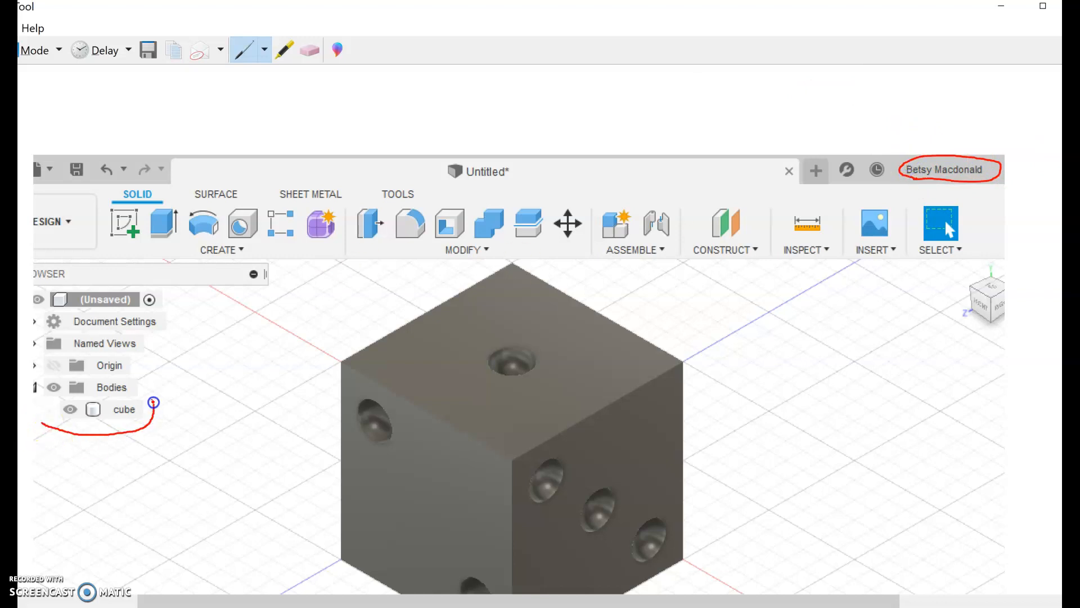
left_click_drag(37, 425, 49, 430)
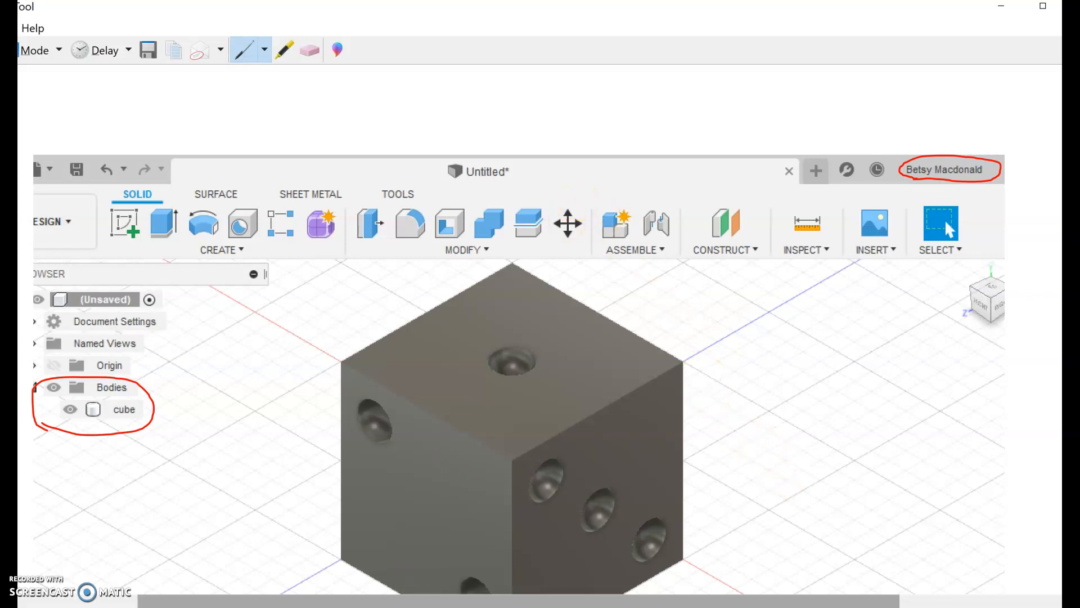
Switch to OneNote and paste the annotated snip below the instruction text on the Die and Mug page
key("alt+Tab")
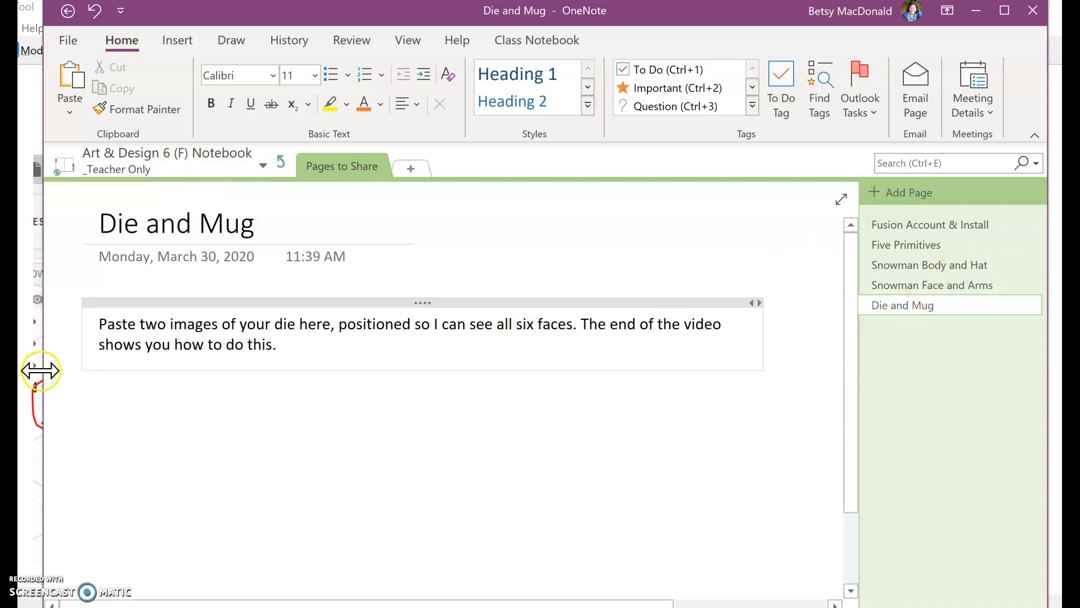
left_click(106, 382)
key("ctrl+v")
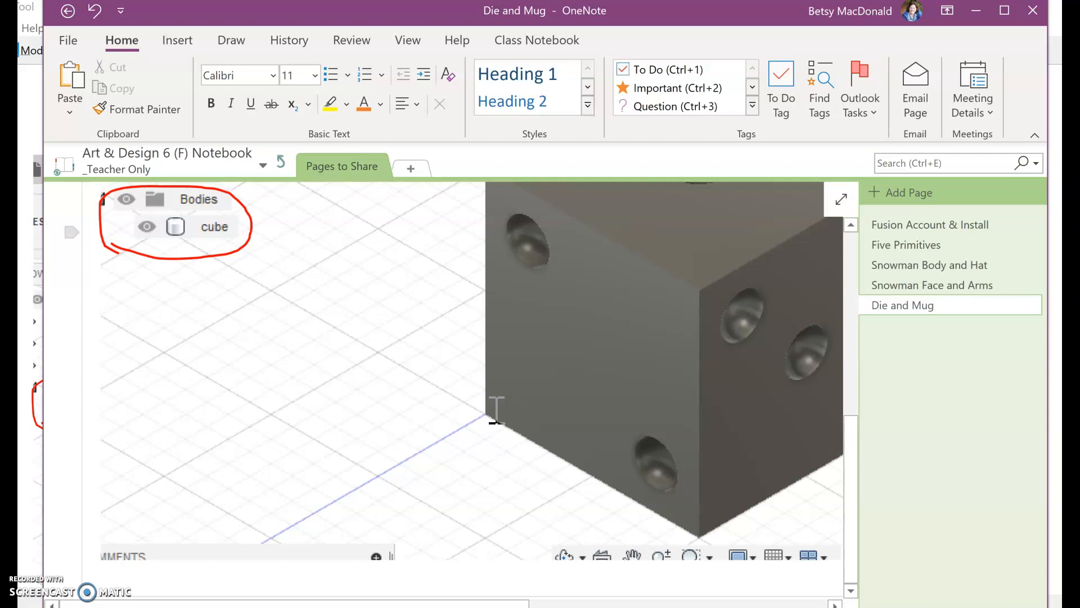
Shrink the pasted die picture proportionally from its corner until its full width fits in the page view
left_click_drag(507, 601, 852, 597)
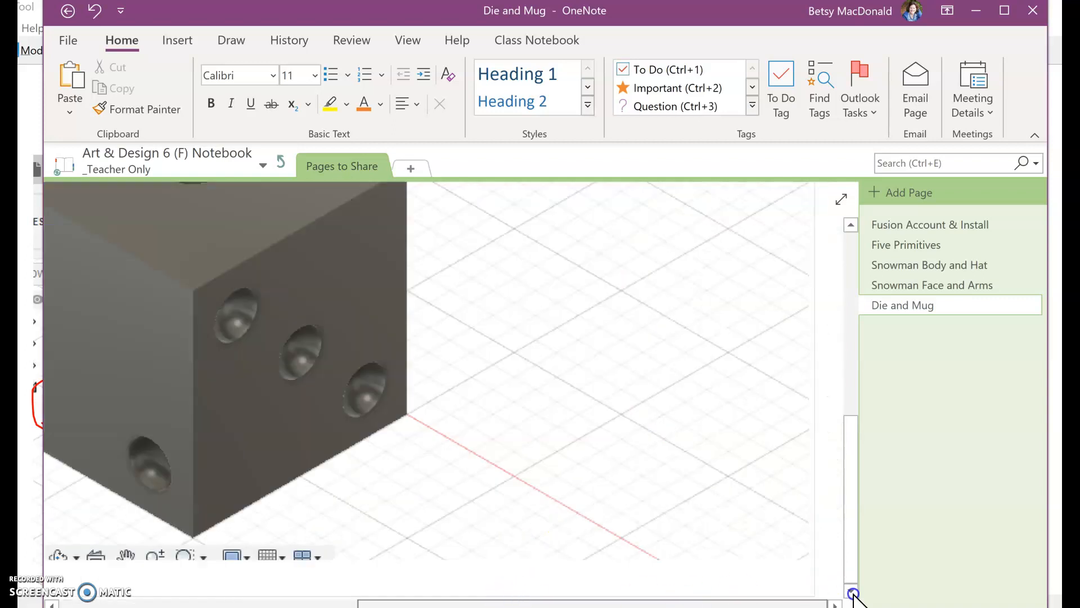
left_click(807, 562)
left_click_drag(749, 532, 287, 298)
left_click(179, 603)
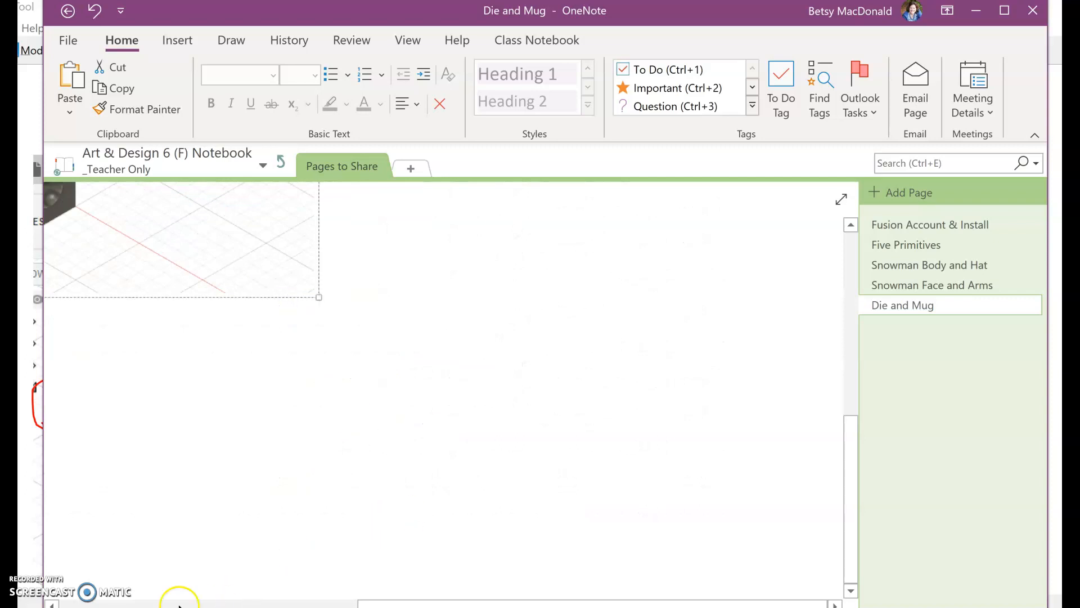
left_click(111, 603)
scroll(379, 475, "up", 5)
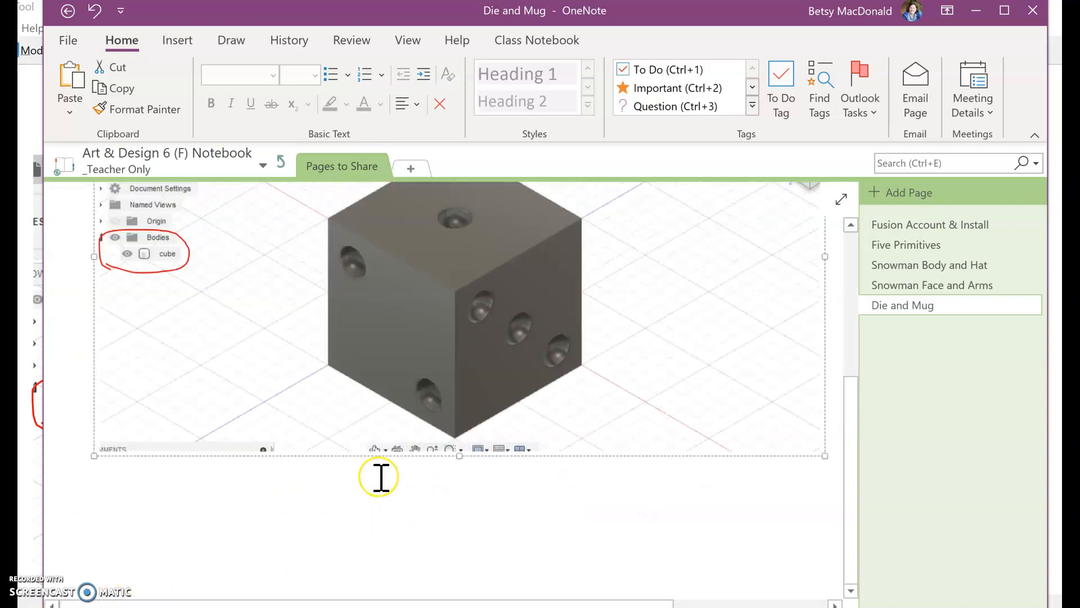
scroll(379, 476, "down", 1)
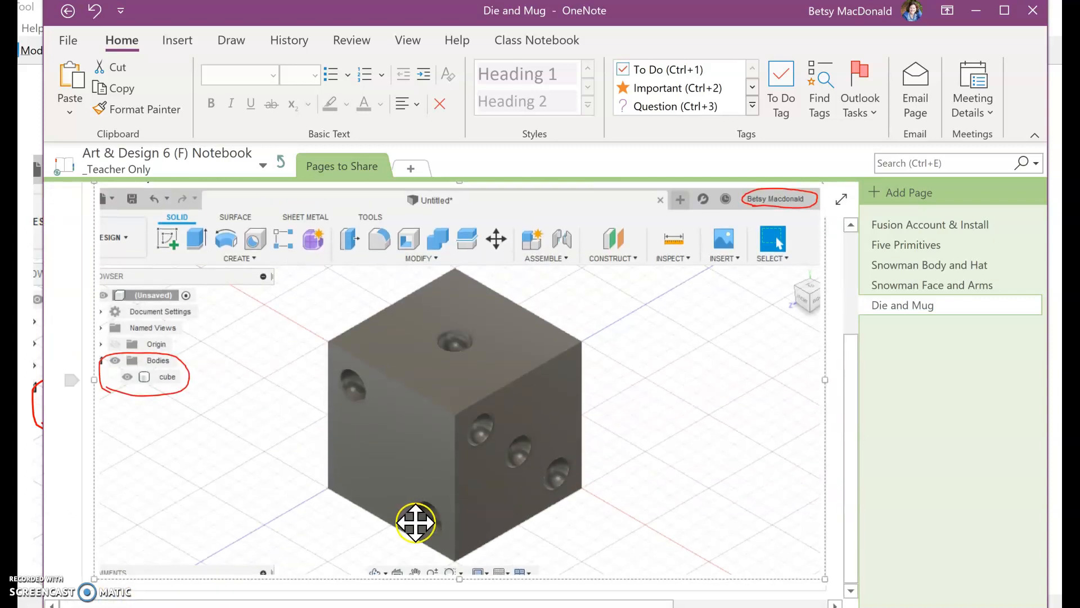
Switch back to Fusion 360, show the die's back, left and bottom faces, and capture the window as a new snip
key("alt+Tab")
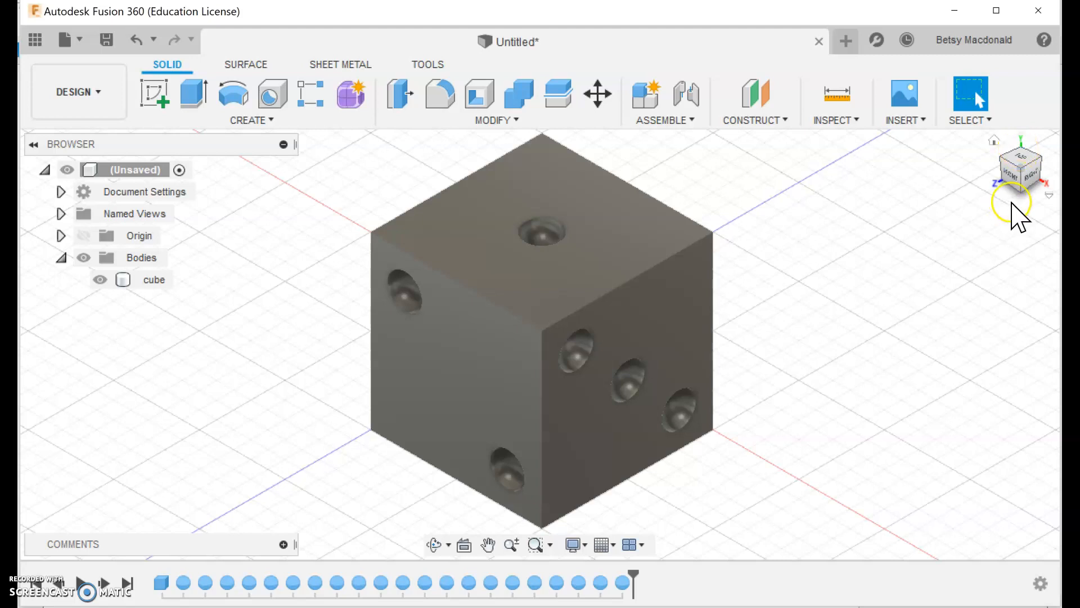
left_click(1023, 194)
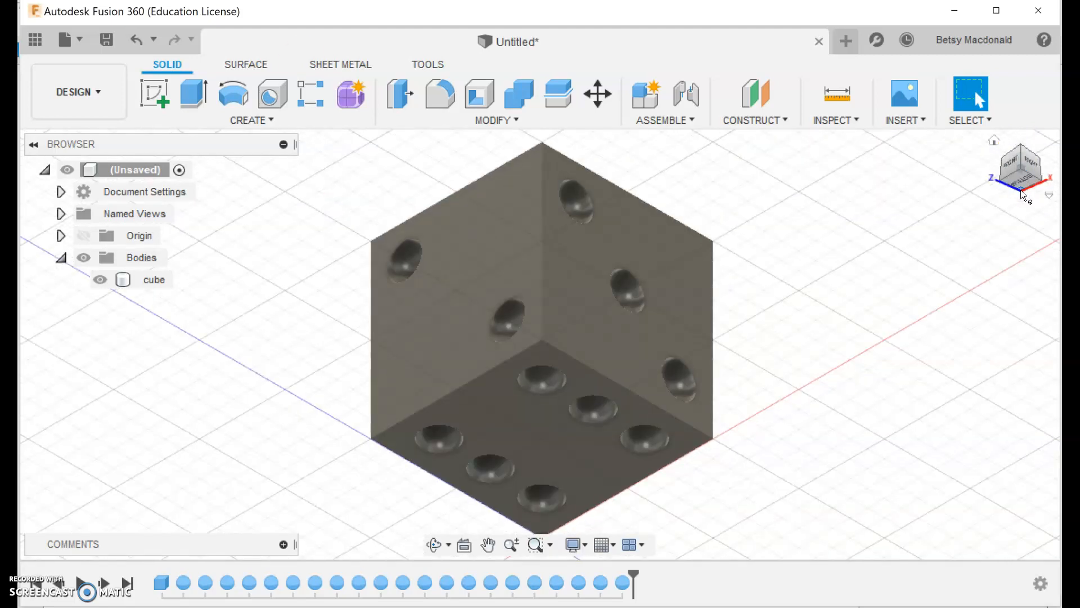
left_click(1023, 194)
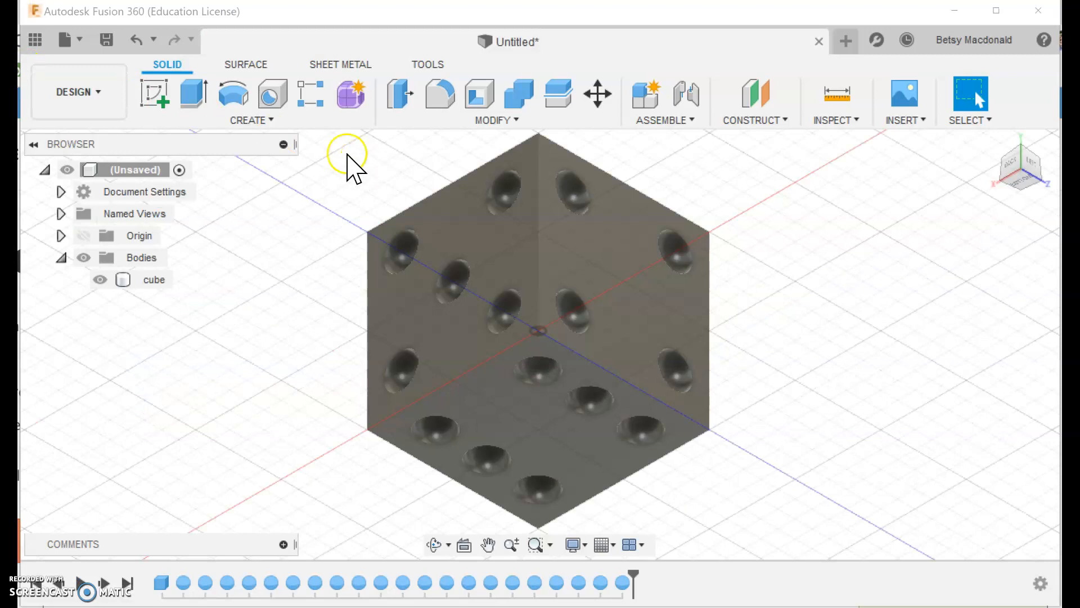
key("ctrl+n")
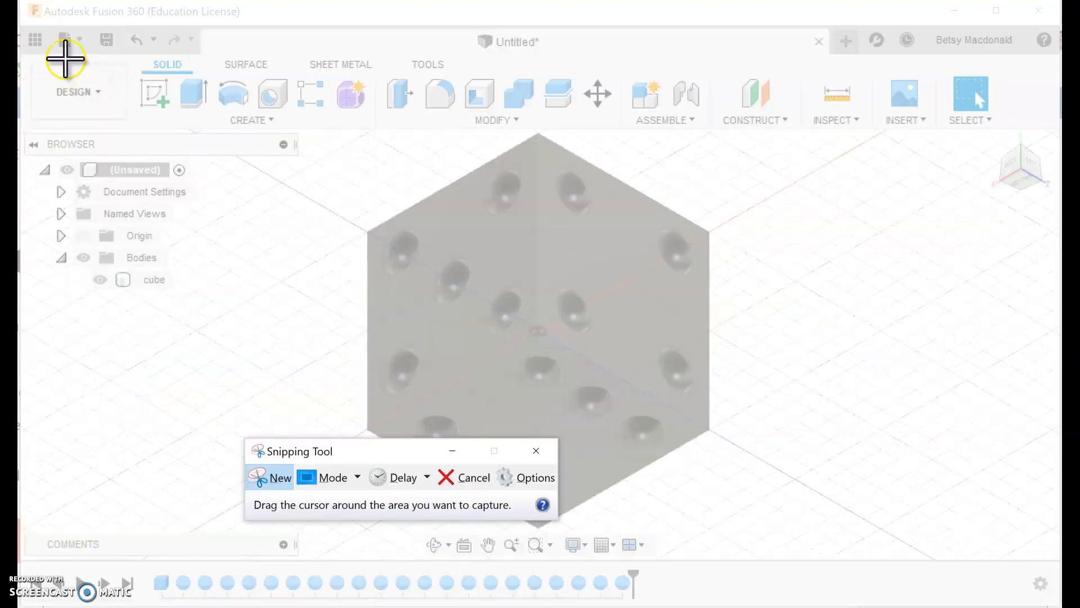
mouse_move(31, 25)
left_mouse_down()
mouse_move(1013, 405)
mouse_move(1053, 554)
left_mouse_up()
Circle the account name and the Bodies folder in red on the second snip, and copy the snip
mouse_move(937, 179)
left_mouse_down()
mouse_move(977, 178)
mouse_move(1019, 153)
mouse_move(931, 176)
mouse_move(954, 181)
left_mouse_up()
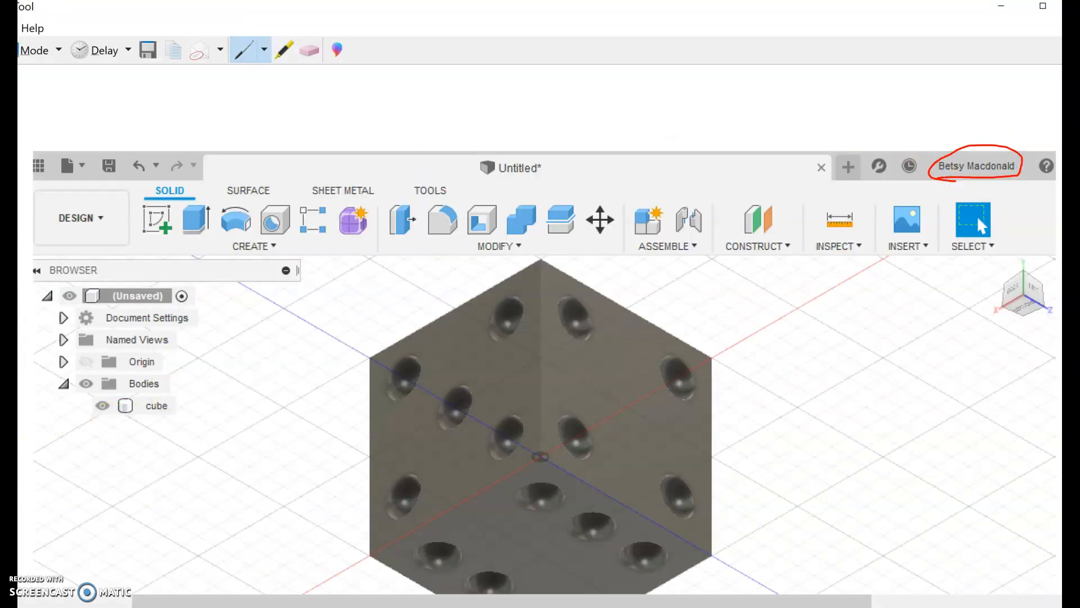
left_click_drag(53, 437, 180, 444)
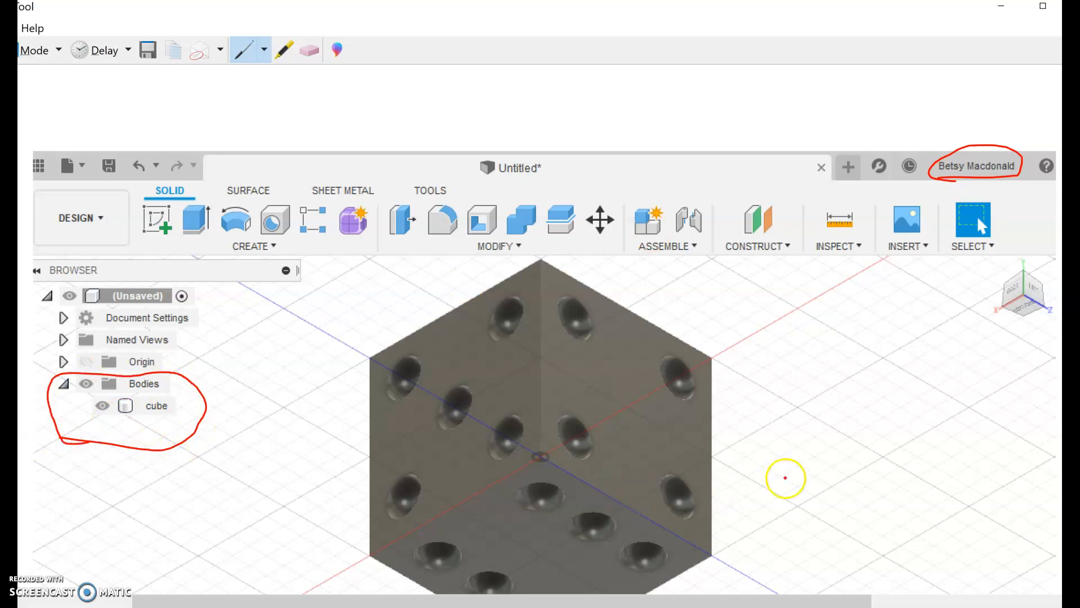
left_click(171, 52)
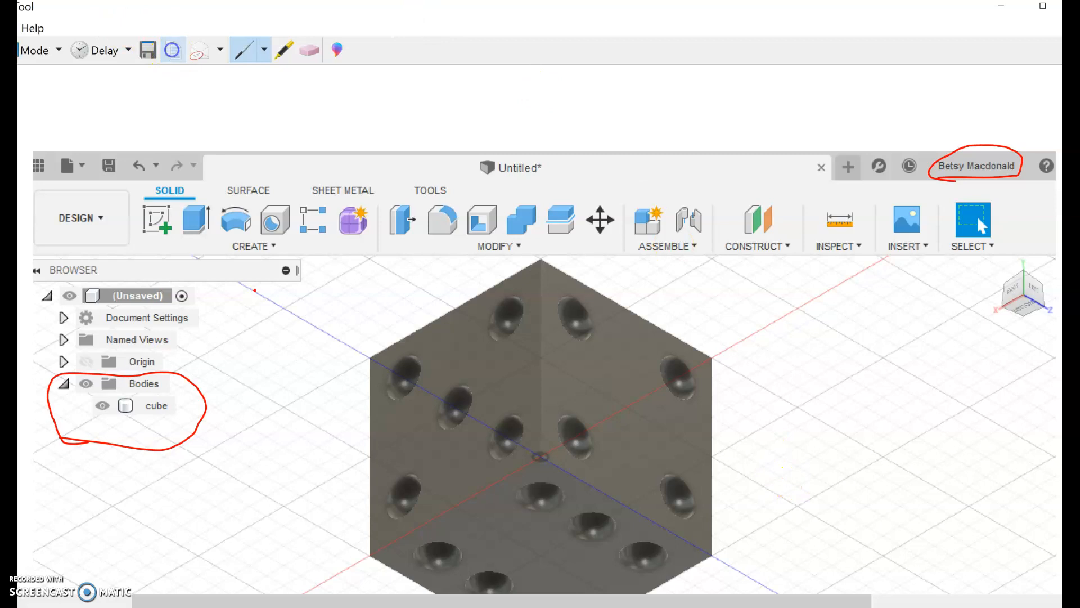
Switch to OneNote and paste the second snip on a new line below the first die picture
key("alt+Tab")
left_click(835, 563)
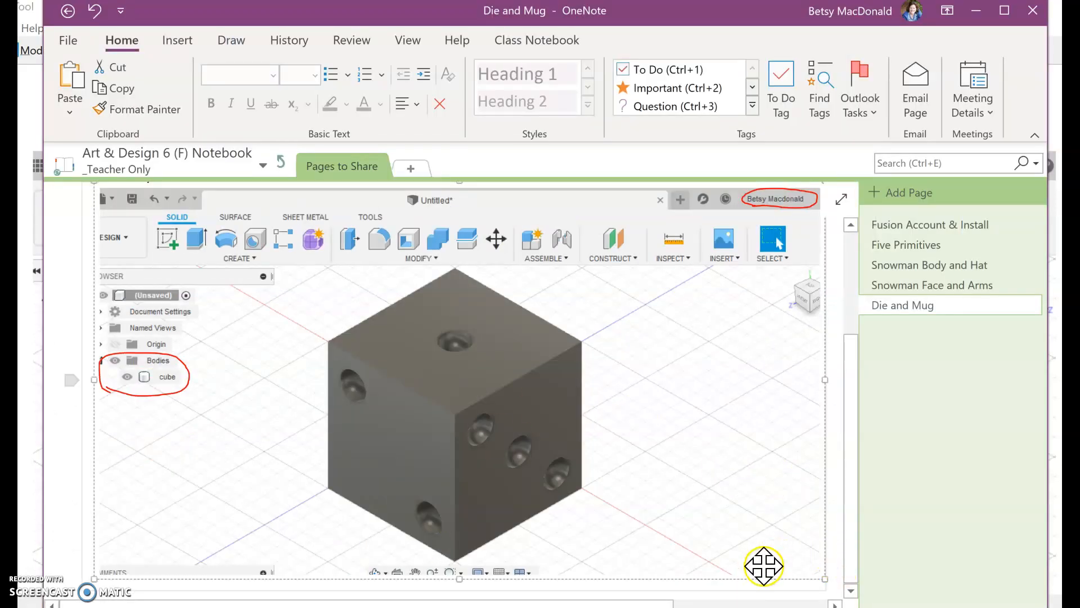
key("Return")
scroll(749, 553, "down", 5)
scroll(748, 549, "up", 3, "ctrl")
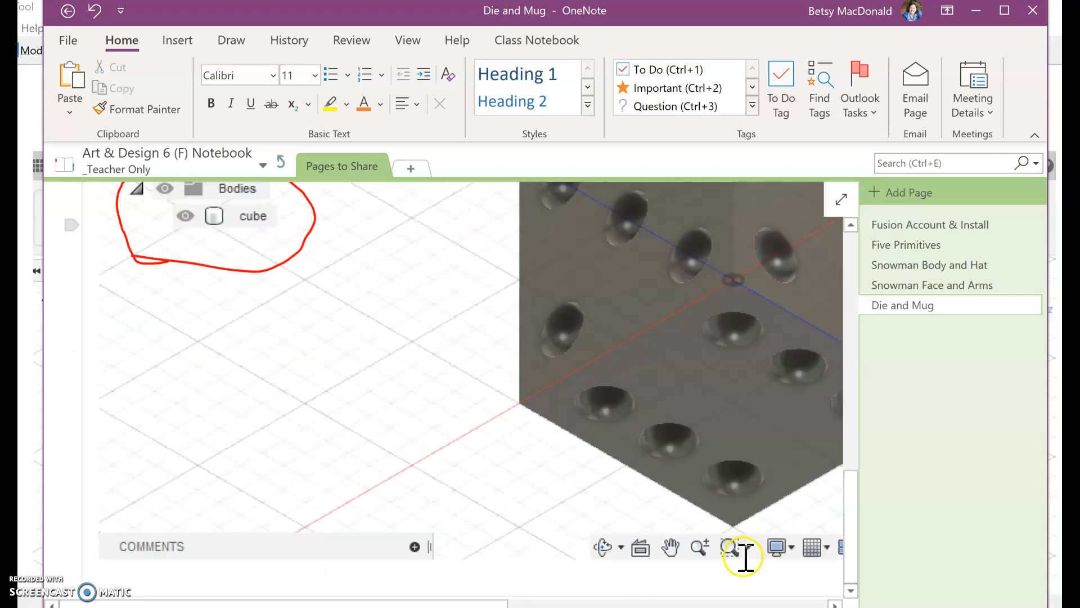
Shrink the second die picture proportionally from its corner and check both pictures on the page
left_click(568, 603)
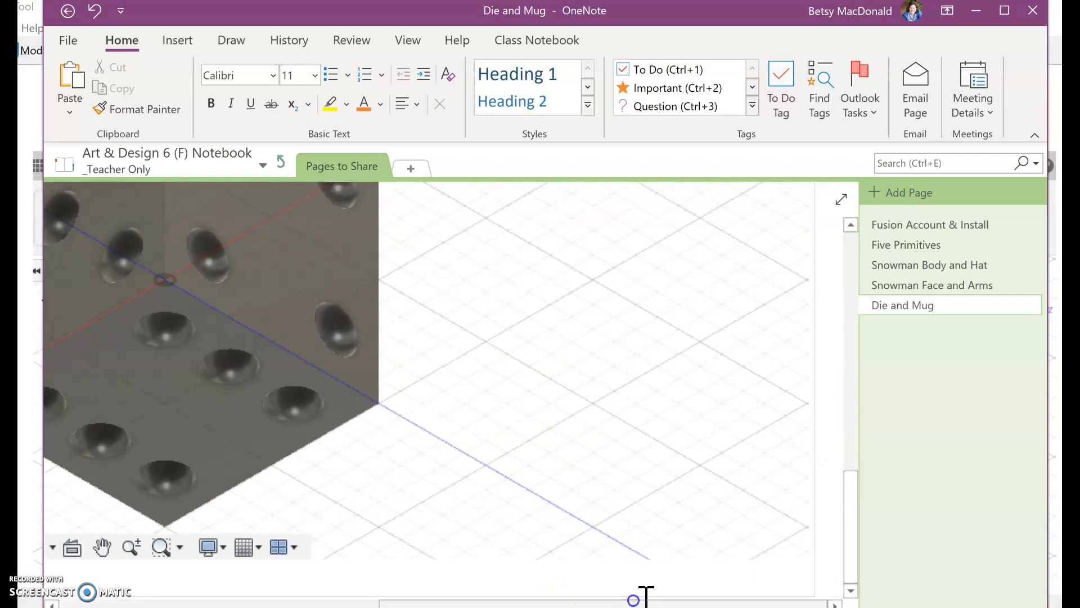
left_click(768, 560)
left_click_drag(707, 506, 251, 315)
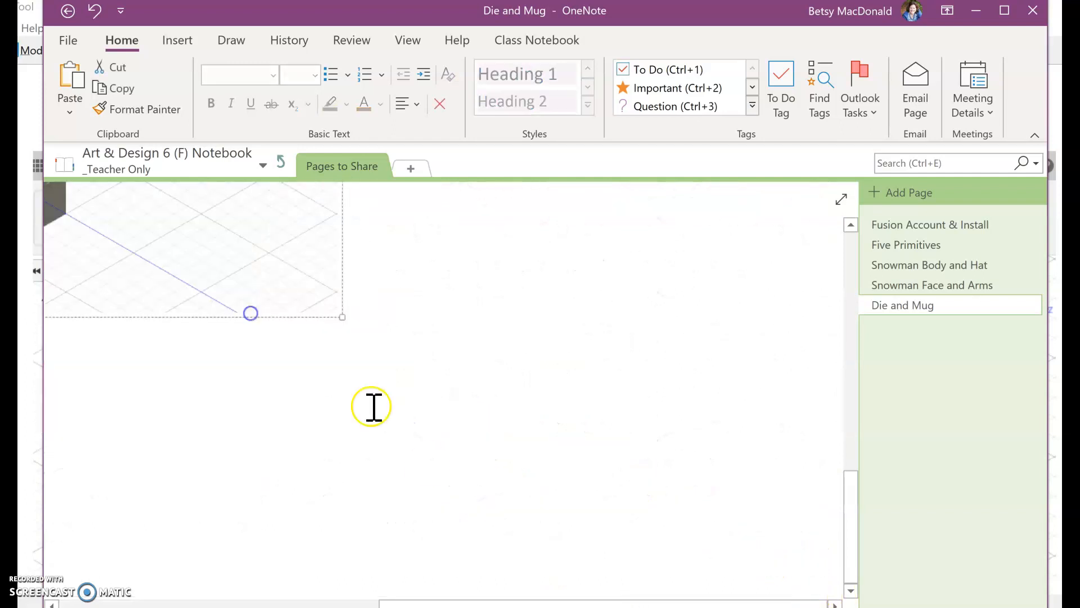
left_click(390, 600)
scroll(470, 472, "up", 5)
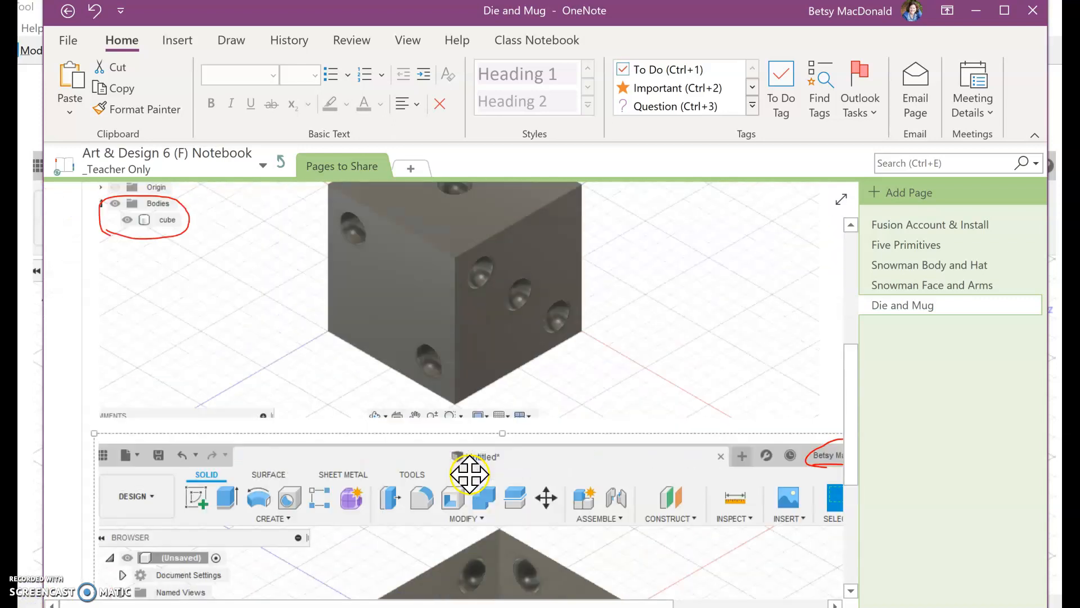
left_click_drag(458, 604, 658, 570)
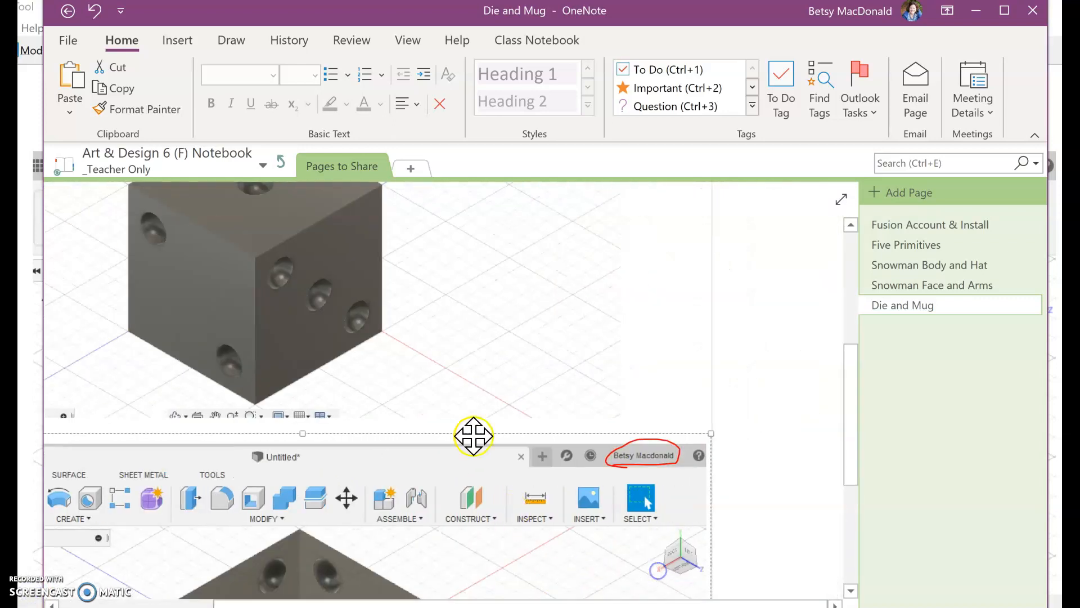
scroll(473, 436, "down", 5)
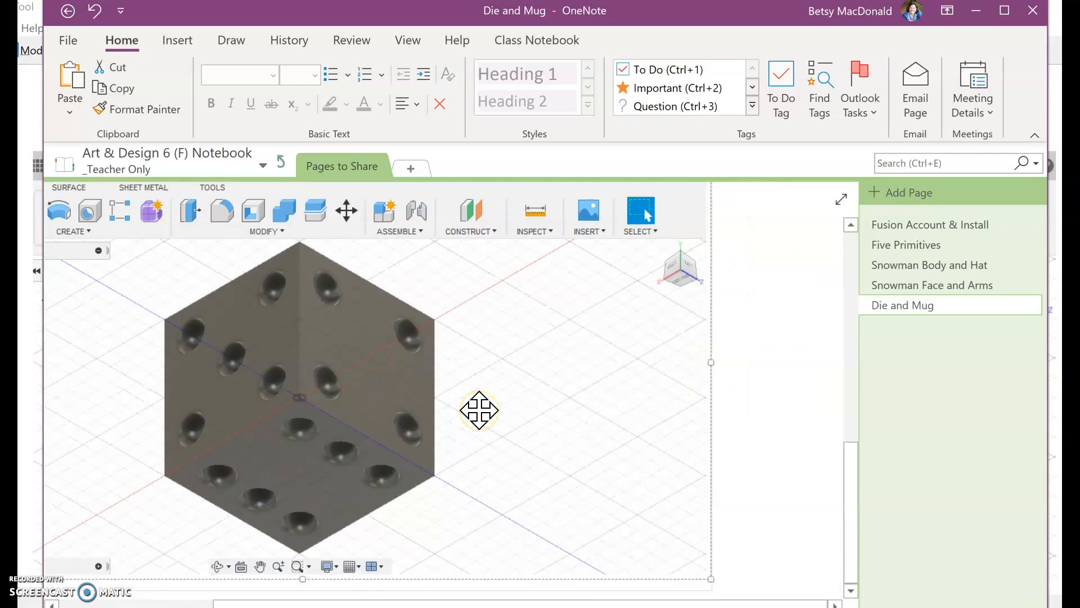